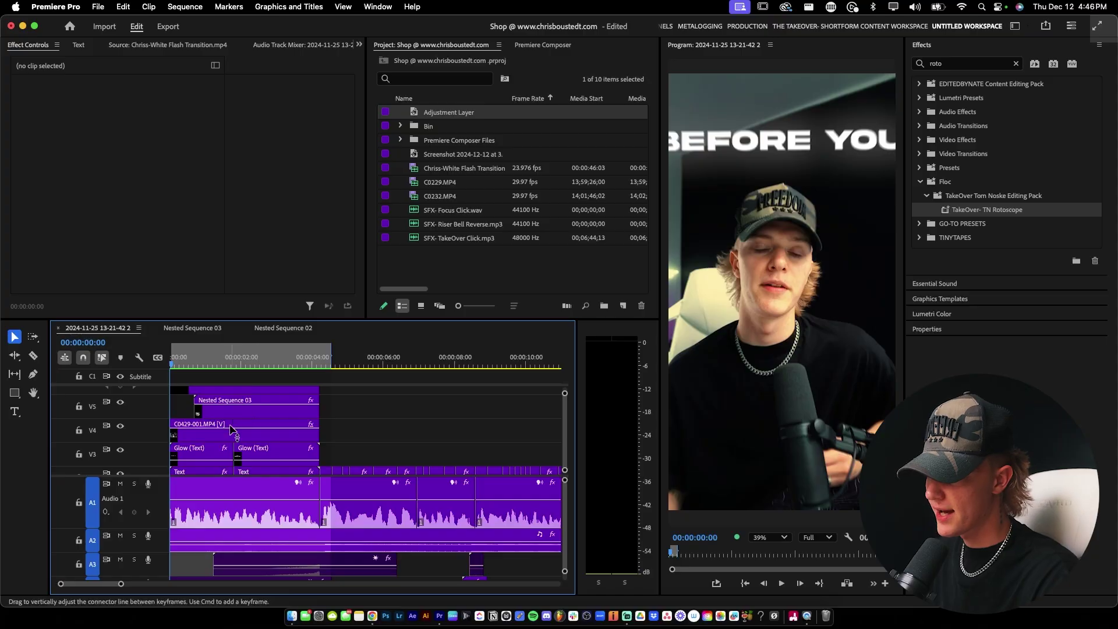
{"action": "scroll", "coordinate": [236, 374], "scroll_direction": "up", "scroll_amount": 1}
Step: Play the edit from the start to review it, then return the playhead to the beginning
{"action": "key", "text": "grave"}
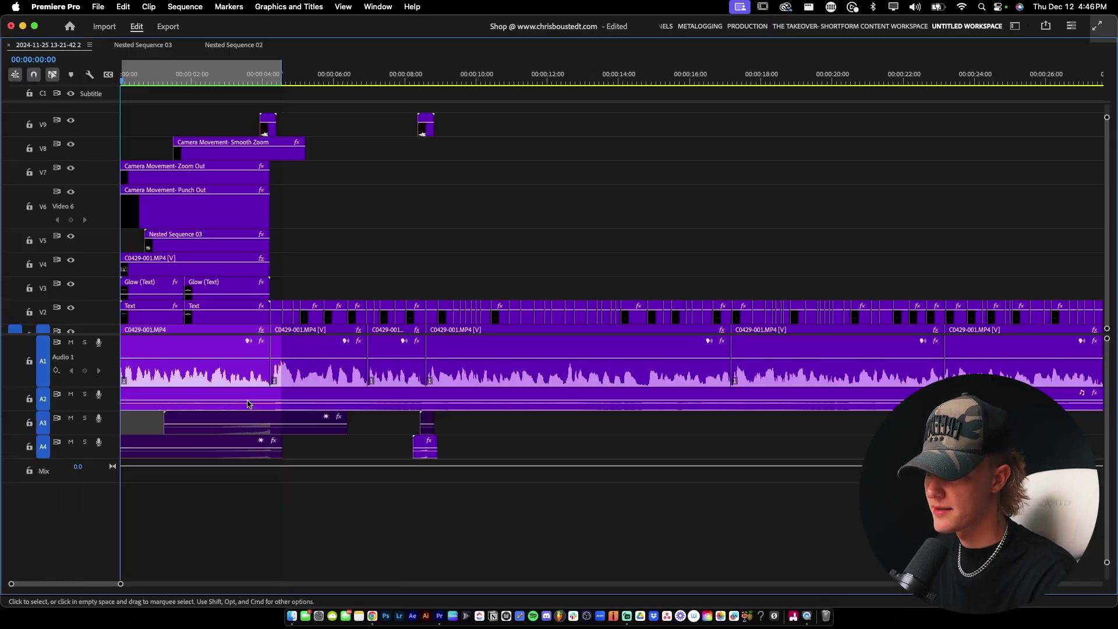
{"action": "key", "text": "grave"}
{"action": "key", "text": "space"}
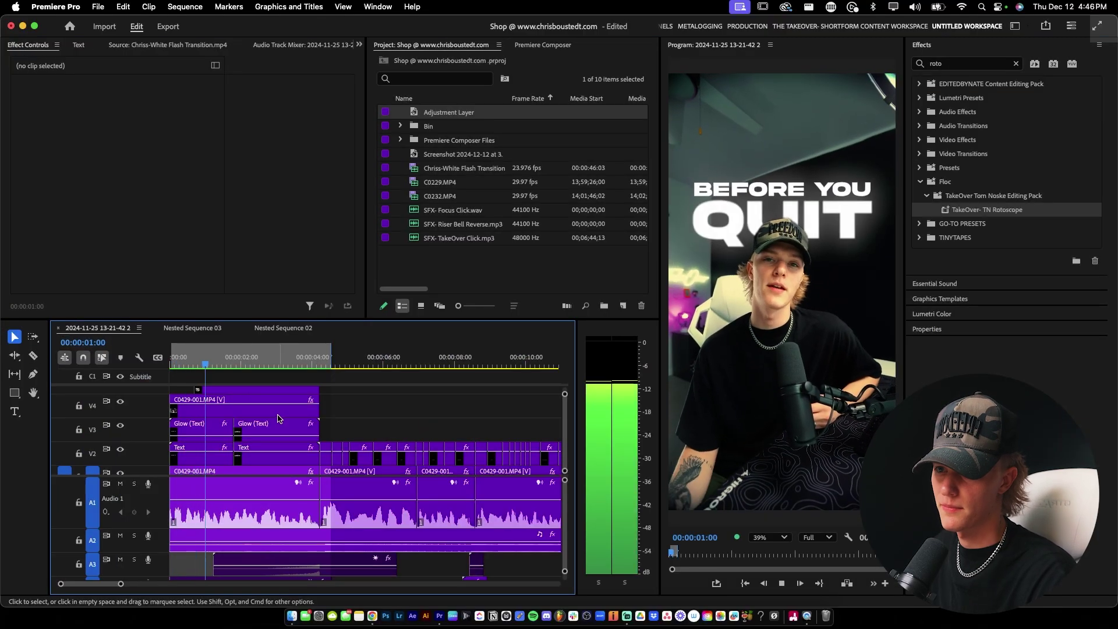
{"action": "left_click", "coordinate": [302, 410]}
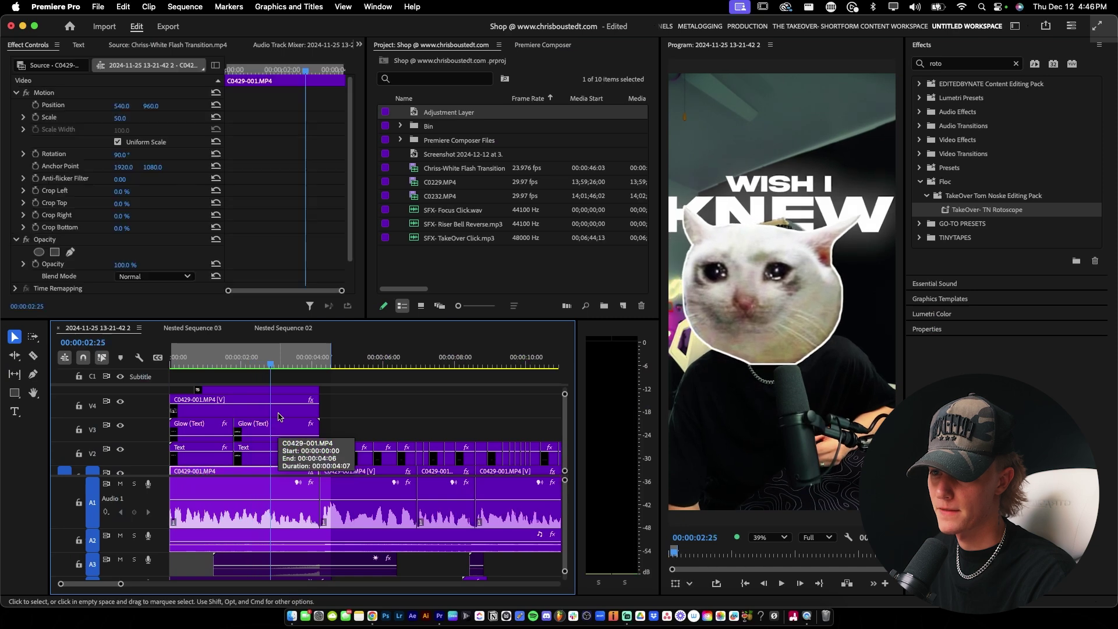
{"action": "key", "text": "Home"}
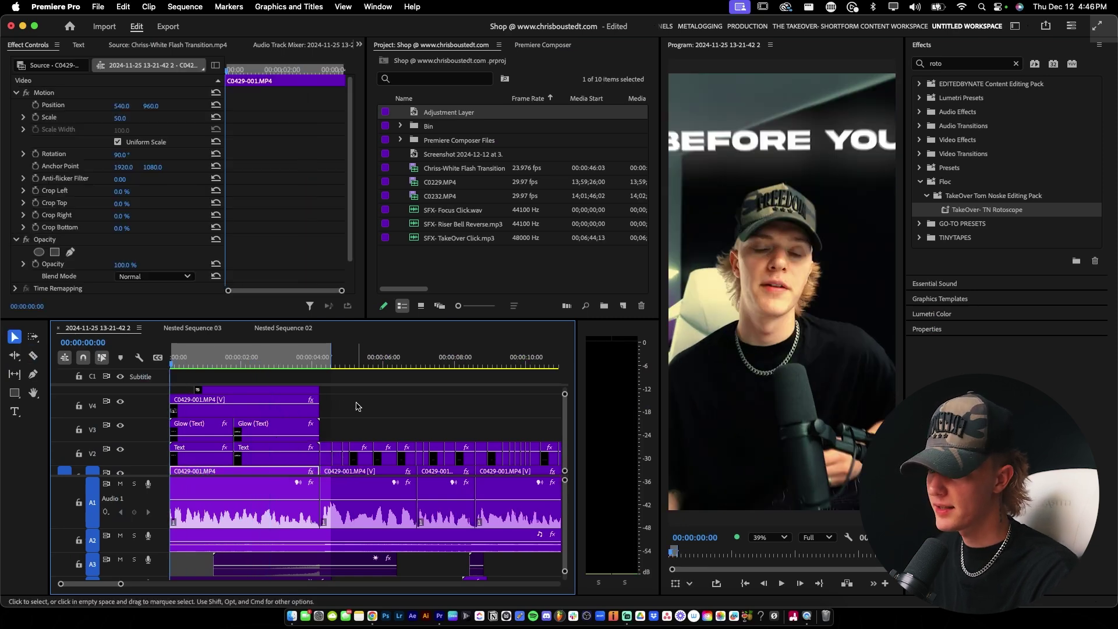
Step: Unlink and delete the C0429-001.MP4 copy on V4, then replay the edit from the start
{"action": "left_click_drag", "start_coordinate": [356, 402], "coordinate": [280, 401]}
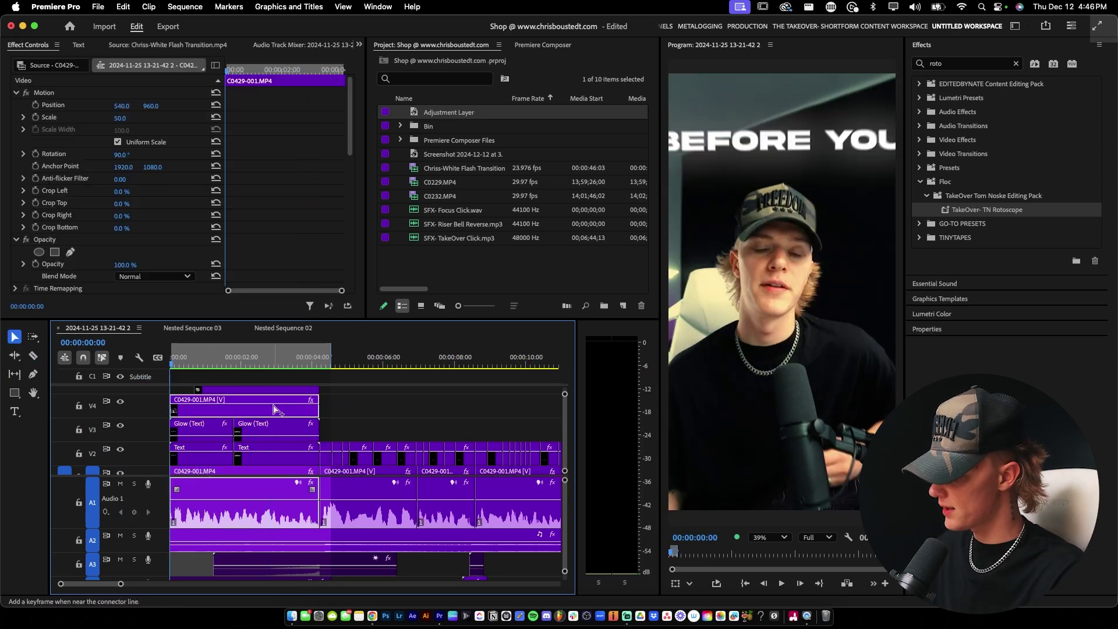
{"action": "key", "text": "super+l"}
{"action": "key", "text": "Delete"}
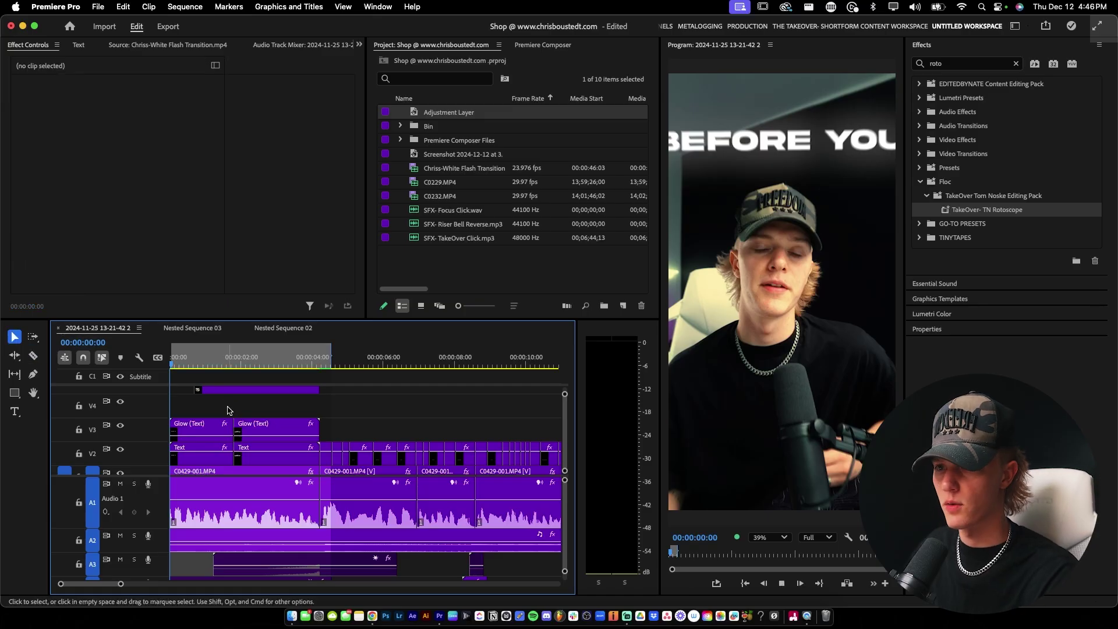
{"action": "key", "text": "space"}
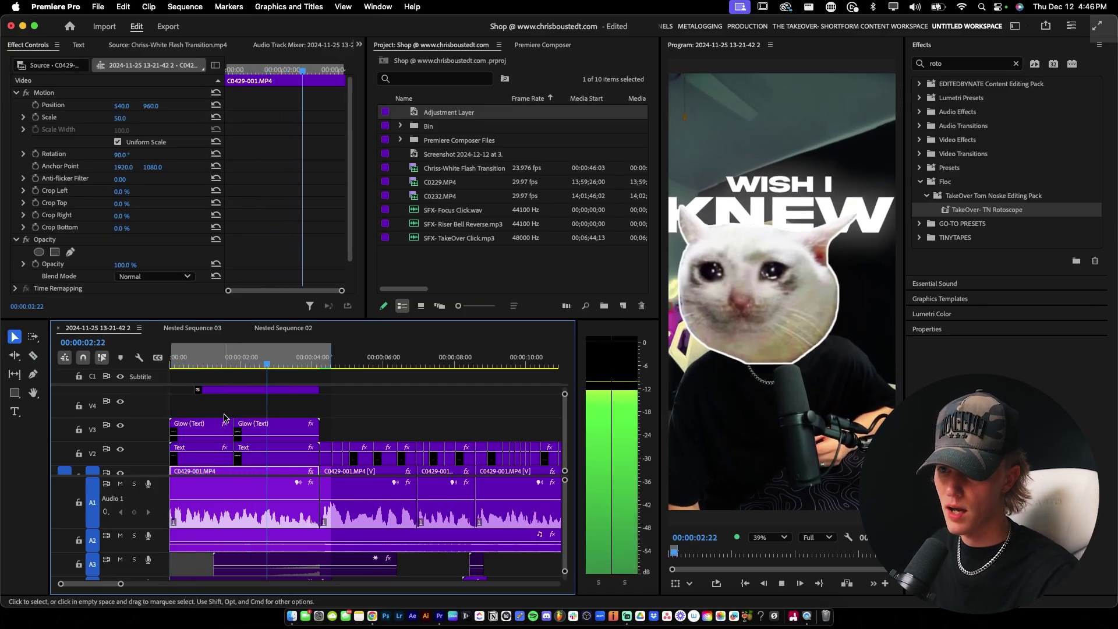
{"action": "key", "text": "space"}
{"action": "key", "text": "Home"}
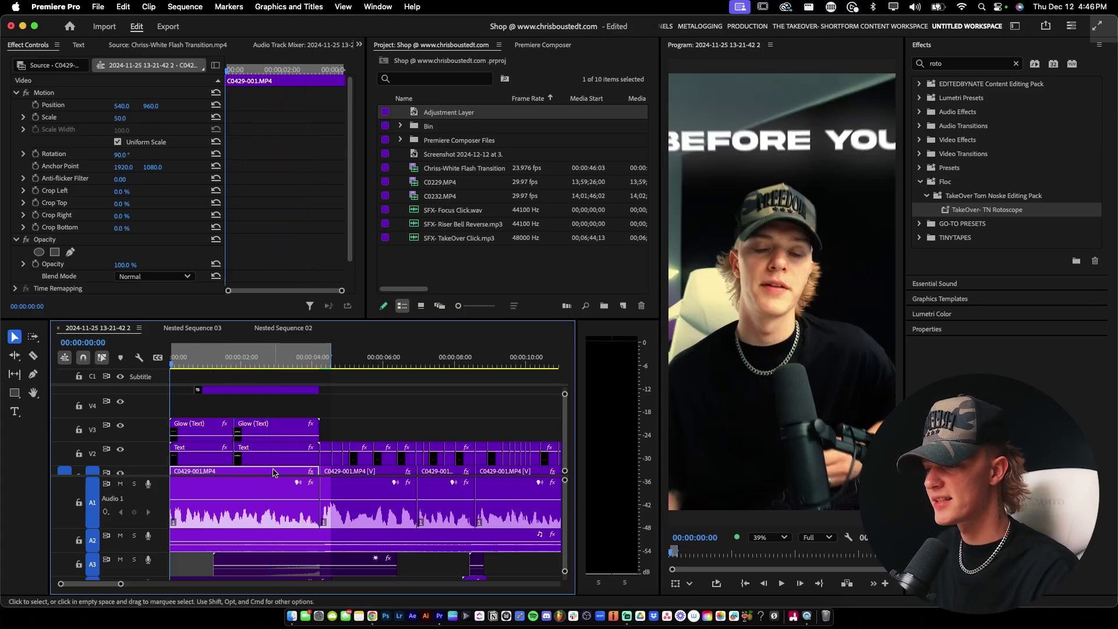
Step: Copy C0429-001.MP4 from V1 onto V4 and apply the Keyper effect to it
{"action": "left_click_drag", "start_coordinate": [273, 472], "coordinate": [270, 415]}
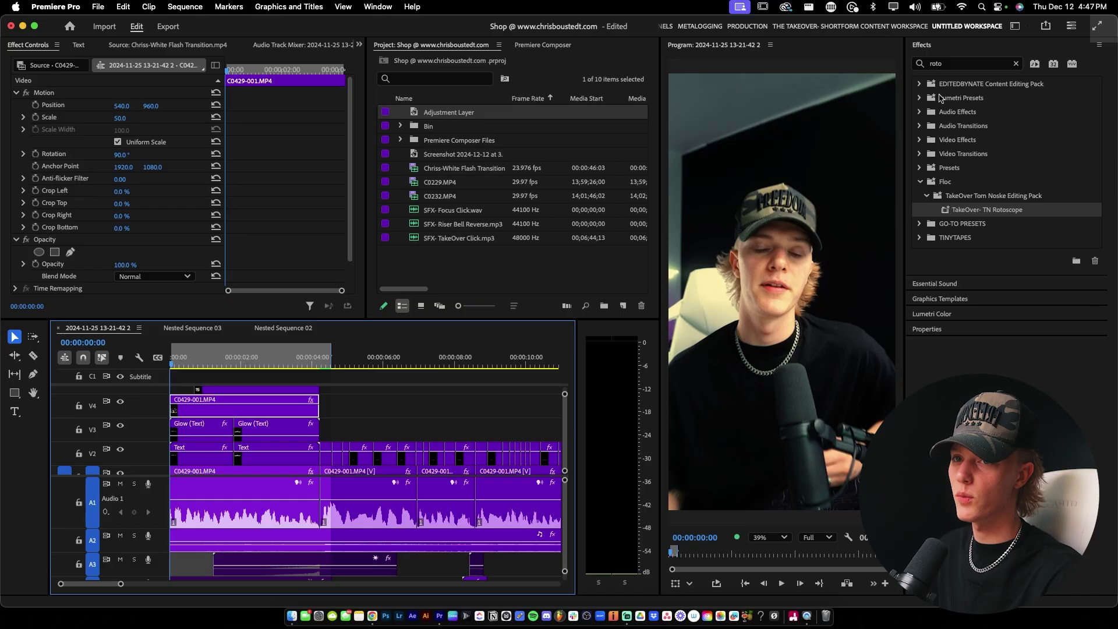
{"action": "double_click", "coordinate": [938, 65]}
{"action": "type", "text": "keyper"}
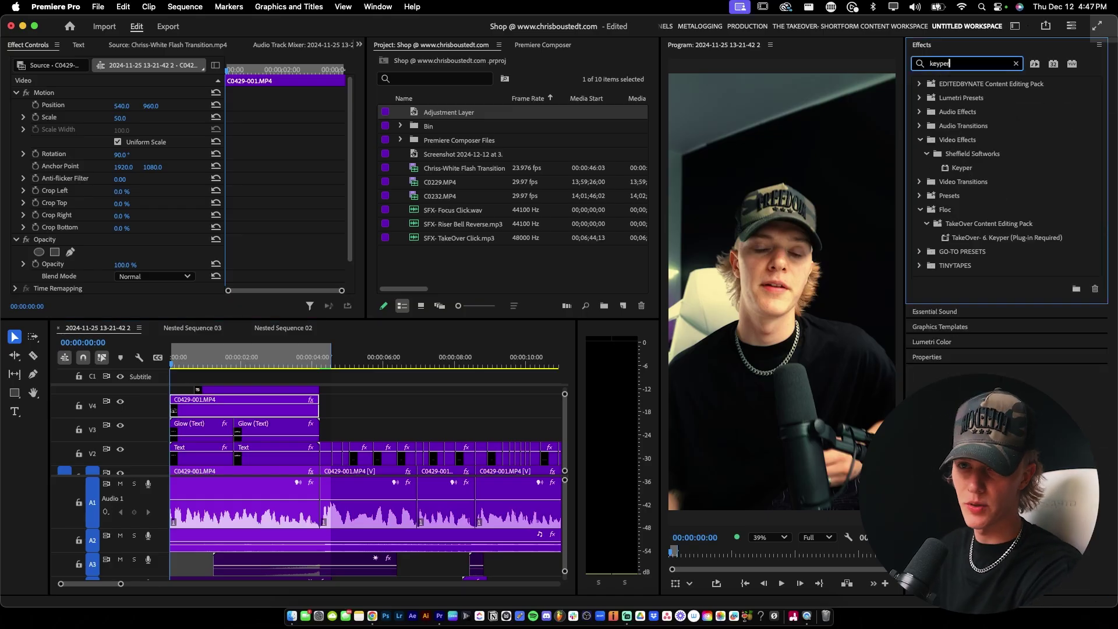
{"action": "left_click_drag", "start_coordinate": [962, 167], "coordinate": [261, 405]}
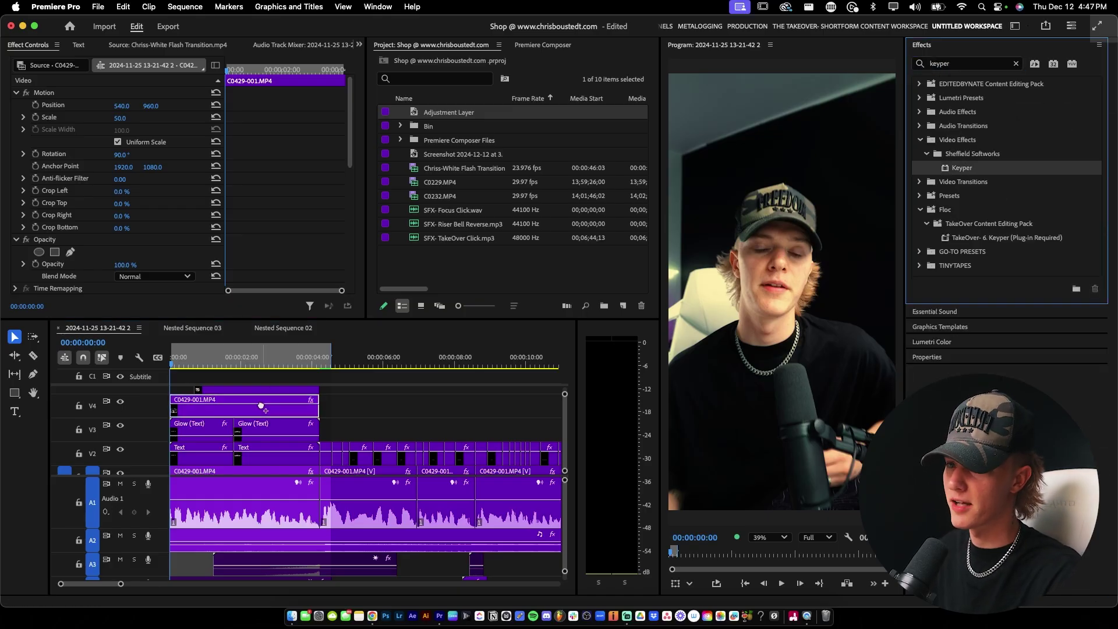
Step: Switch Keyper's Detect option from Person to Subject and check the key on the cat section
{"action": "scroll", "coordinate": [282, 227], "scroll_direction": "down", "scroll_amount": 5}
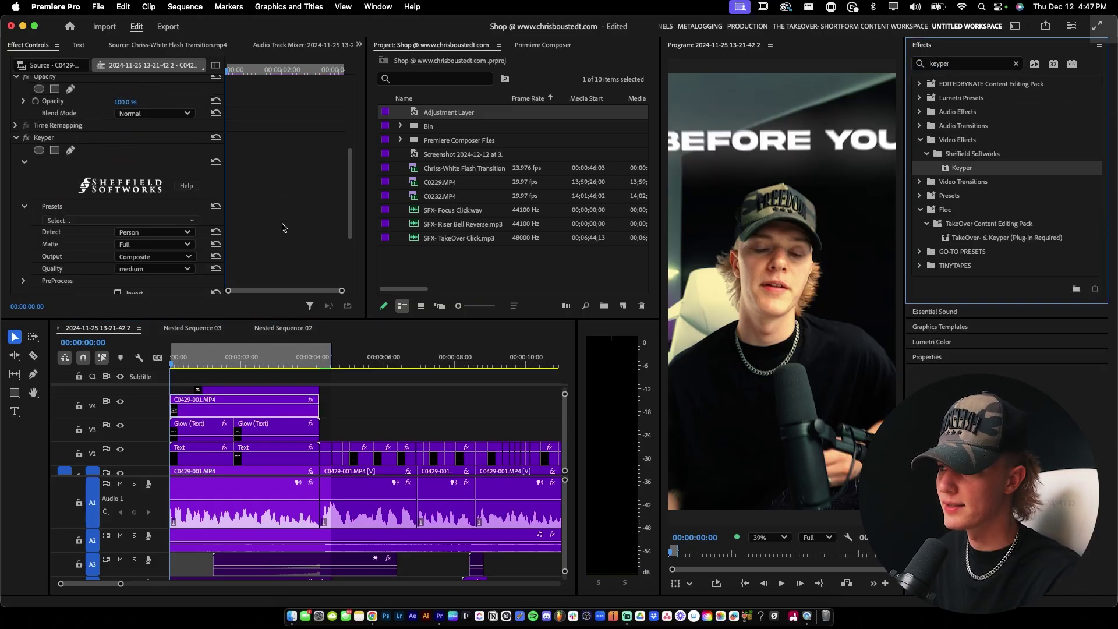
{"action": "left_click", "coordinate": [169, 233]}
{"action": "left_click", "coordinate": [140, 264]}
{"action": "left_click", "coordinate": [242, 361]}
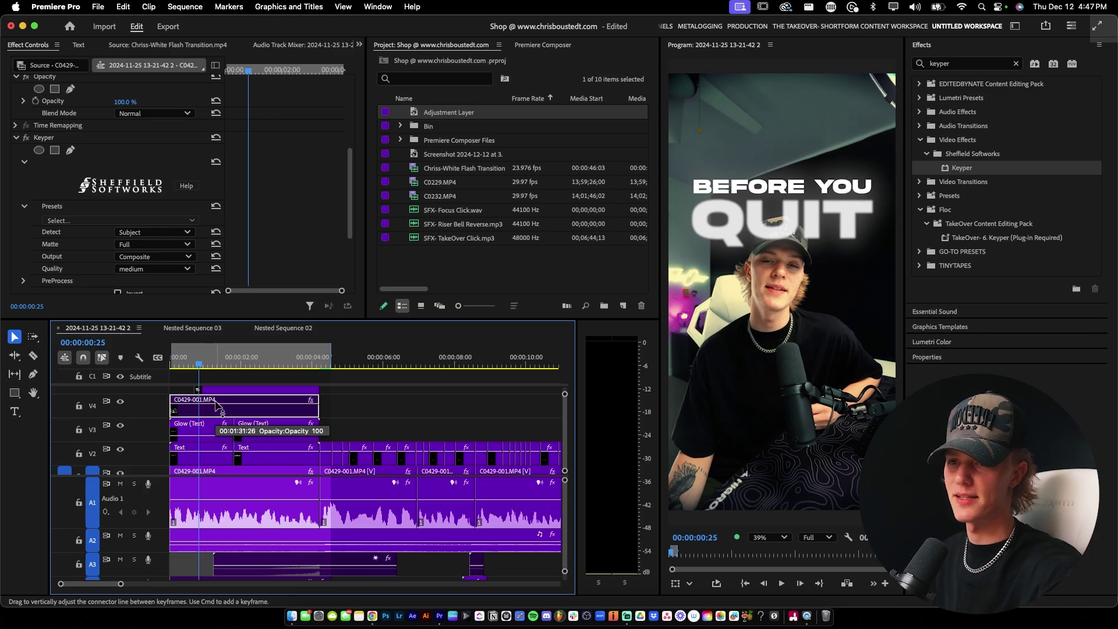
Step: Check the Glow, Text and keyed V4 clips, then jump to the WISH I KNEW cat section
{"action": "left_click", "coordinate": [199, 432]}
{"action": "left_click", "coordinate": [203, 450]}
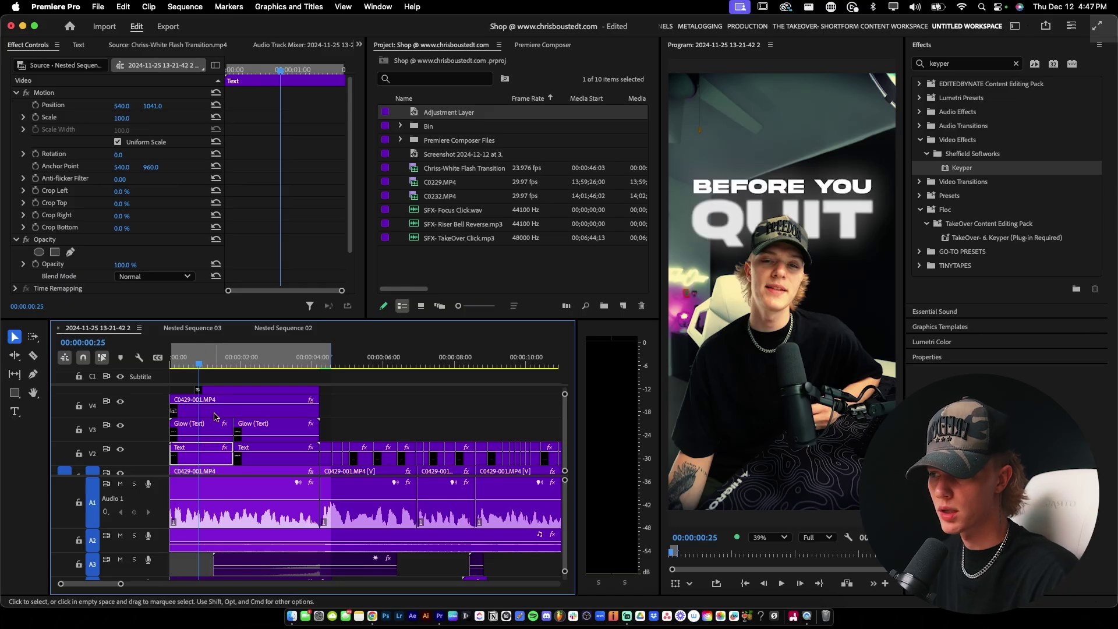
{"action": "left_click", "coordinate": [219, 414]}
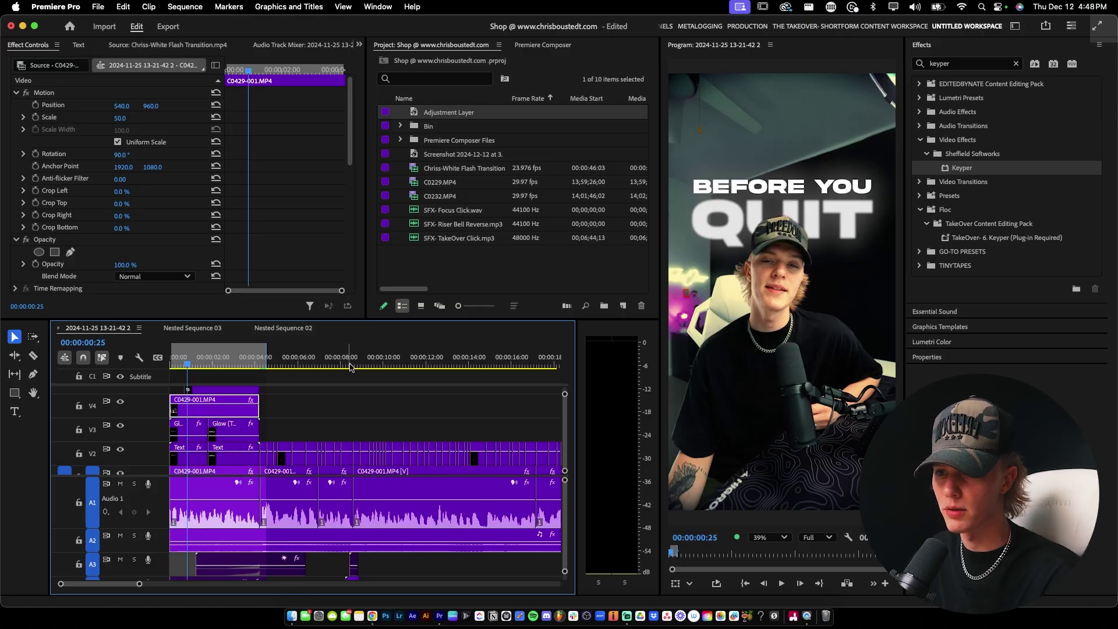
{"action": "left_click", "coordinate": [245, 365]}
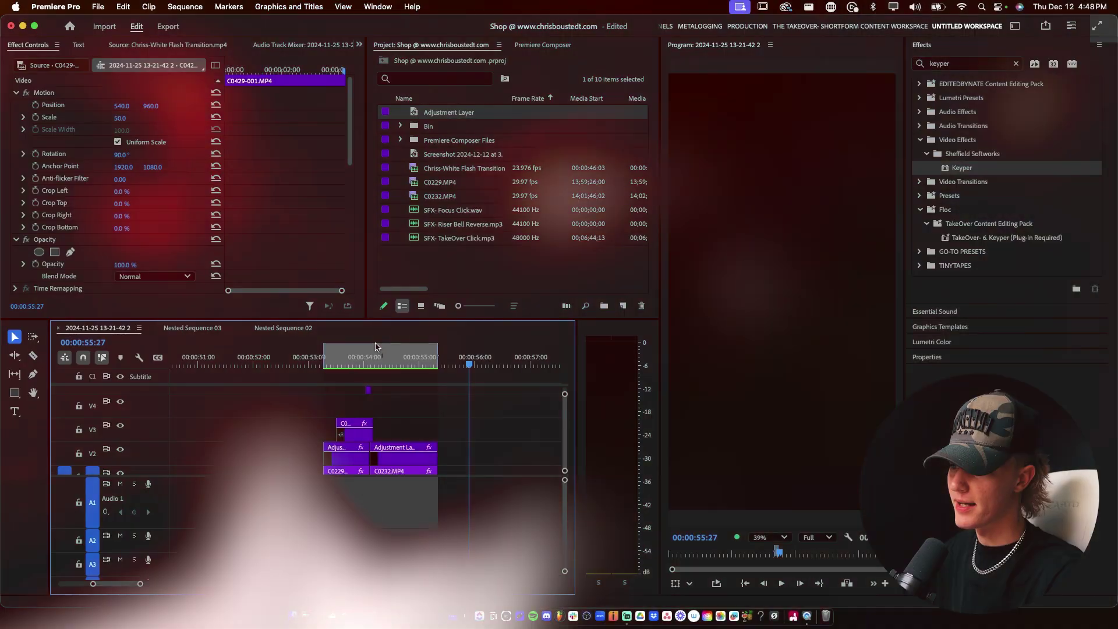
{"action": "left_click_drag", "start_coordinate": [376, 349], "coordinate": [329, 358]}
{"action": "left_click", "coordinate": [343, 423]}
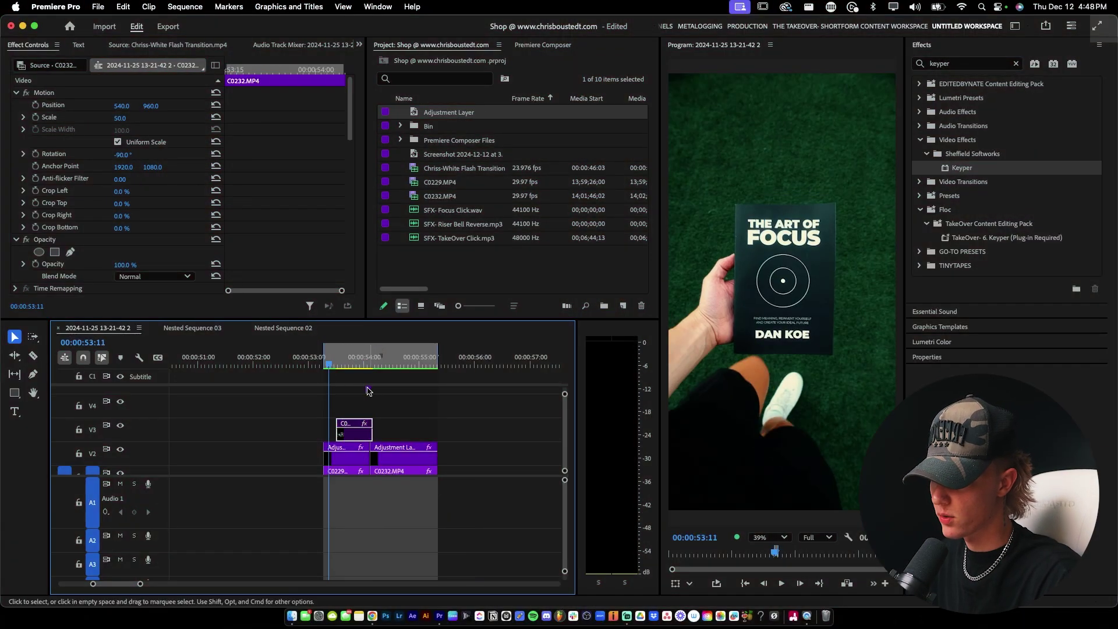
{"action": "left_click", "coordinate": [381, 391]}
{"action": "key", "text": "Return"}
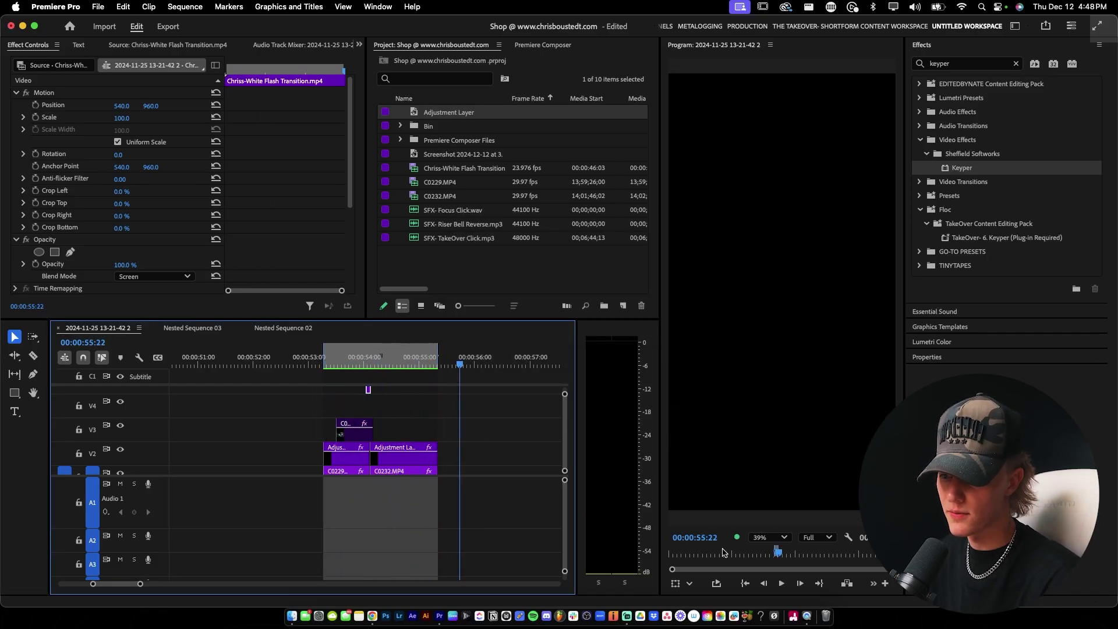
{"action": "key", "text": "shift+k"}
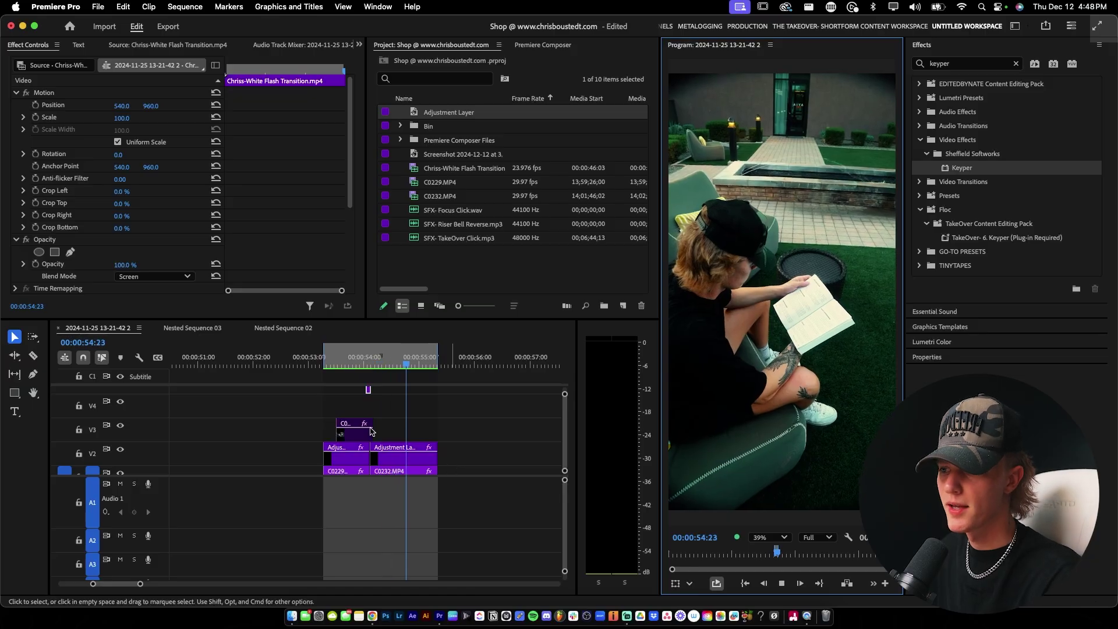
{"action": "left_click", "coordinate": [349, 424]}
{"action": "left_click", "coordinate": [353, 426]}
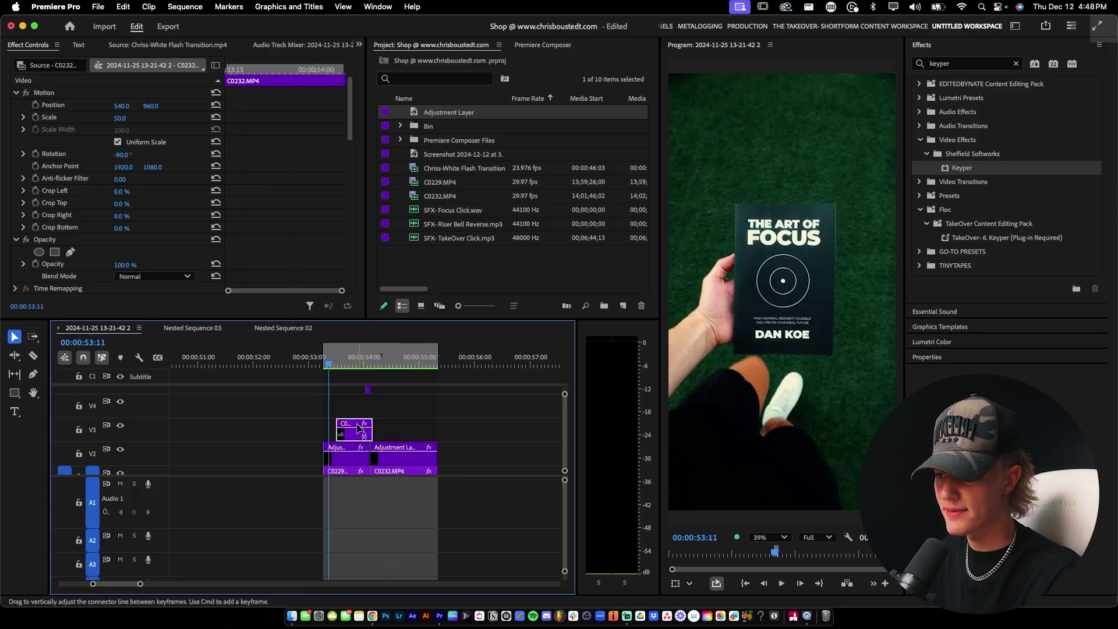
{"action": "key", "text": "space"}
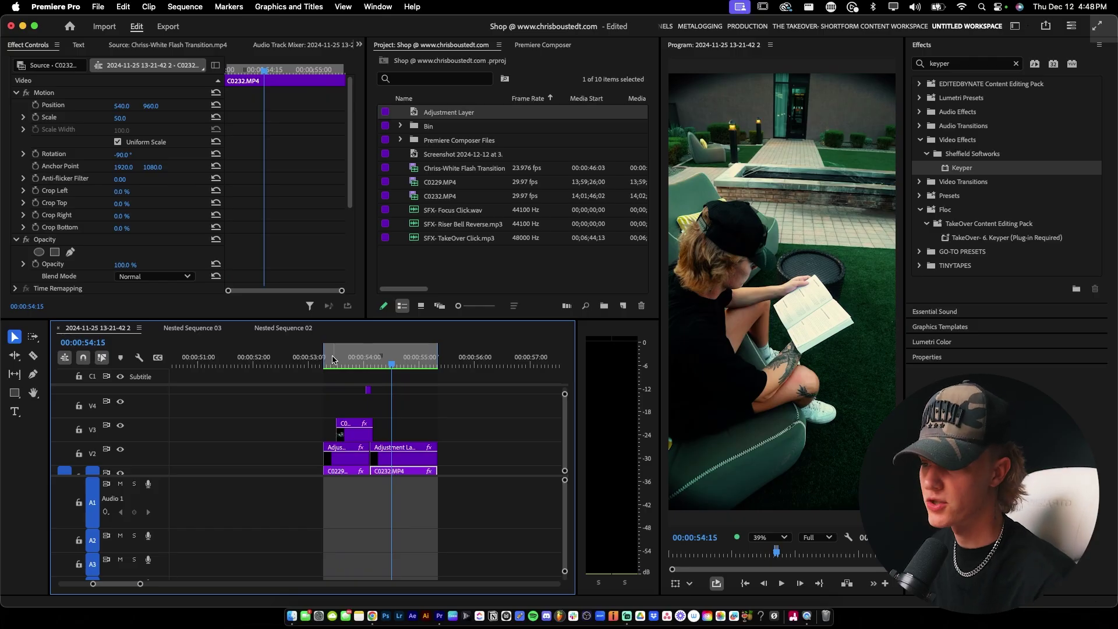
Step: Remove the old V3 overlay and duplicate C0232.MP4 from V1 onto V3
{"action": "key", "text": "super+z"}
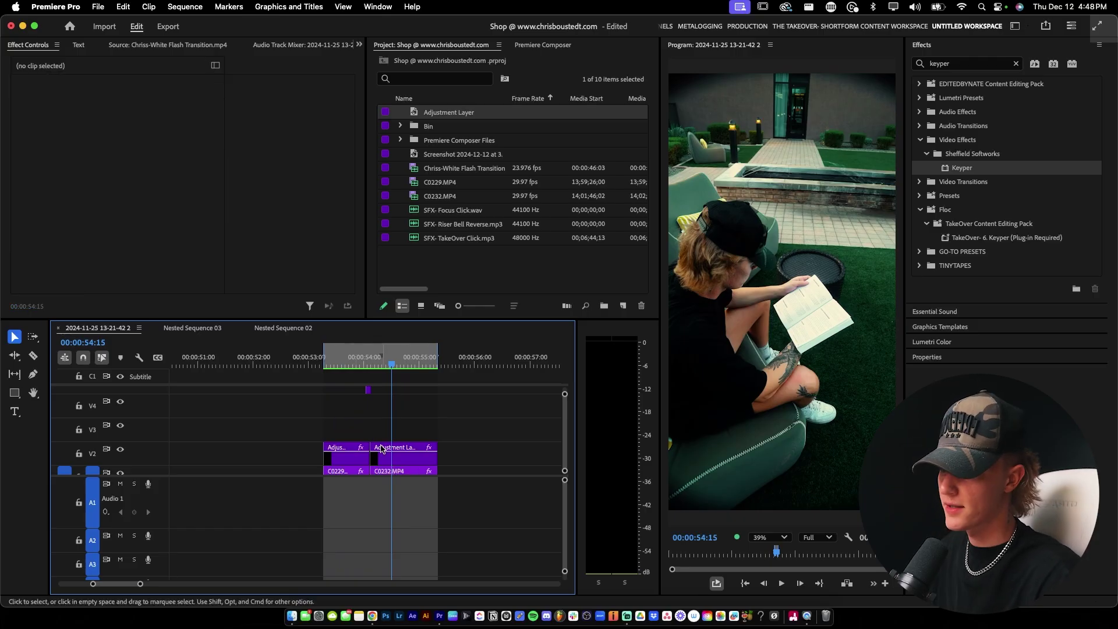
{"action": "scroll", "coordinate": [388, 458], "scroll_direction": "down", "scroll_amount": 1}
{"action": "left_click_drag", "start_coordinate": [382, 458], "coordinate": [348, 418]}
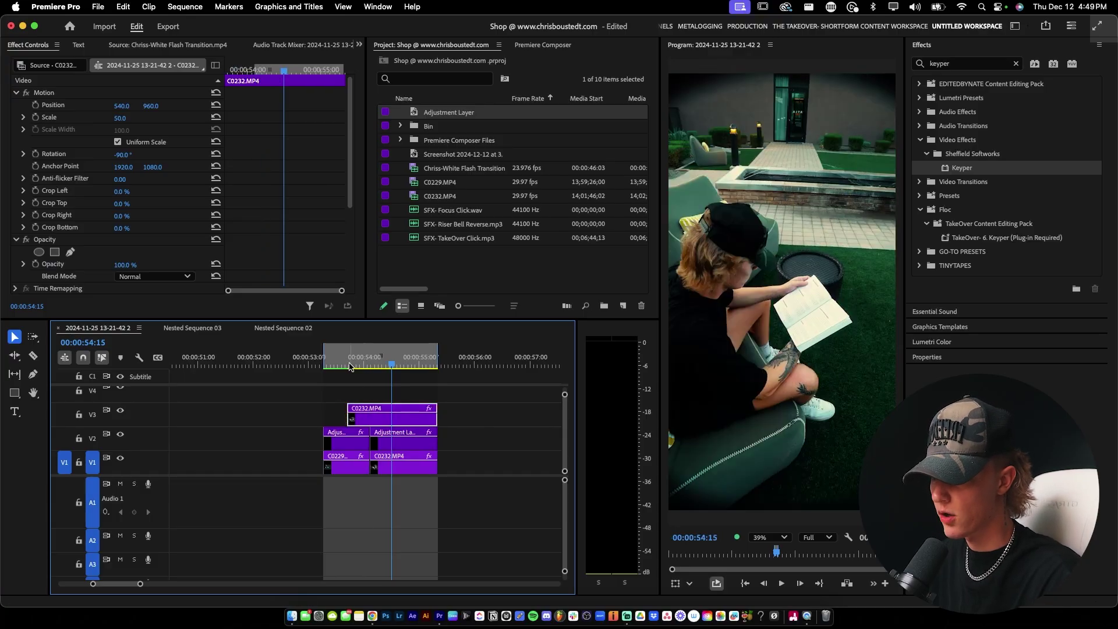
Step: Split the V3 copy at 00:00:53:22 and delete its unwanted part
{"action": "left_click", "coordinate": [349, 366]}
{"action": "key", "text": "c"}
{"action": "left_click", "coordinate": [372, 418]}
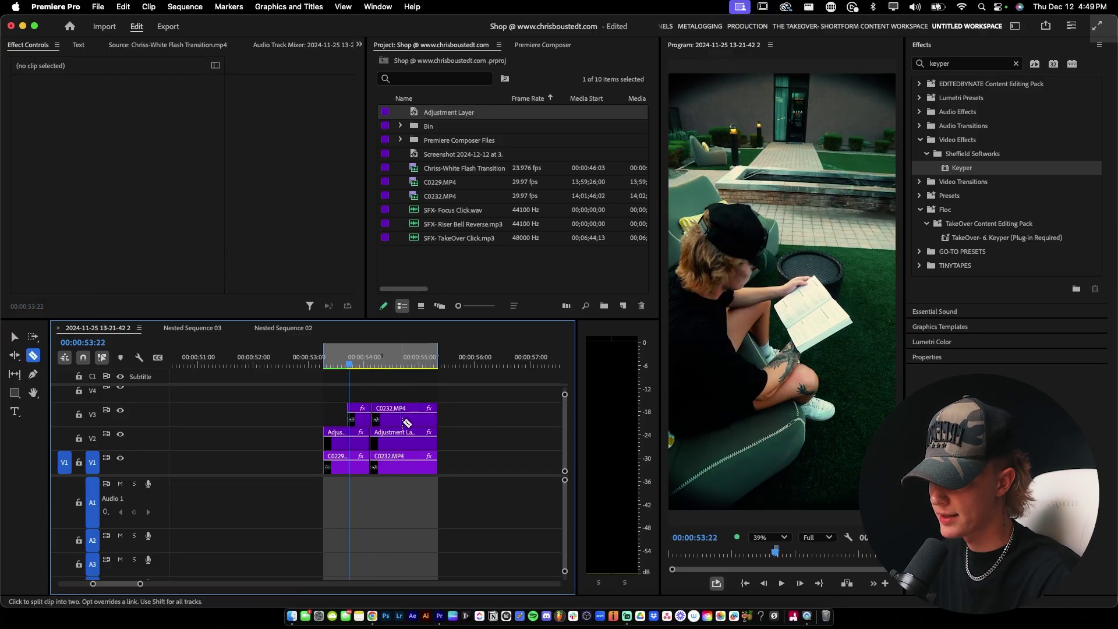
{"action": "key", "text": "equal"}
{"action": "key", "text": "v"}
{"action": "left_click", "coordinate": [395, 418]}
{"action": "key", "text": "BackSpace"}
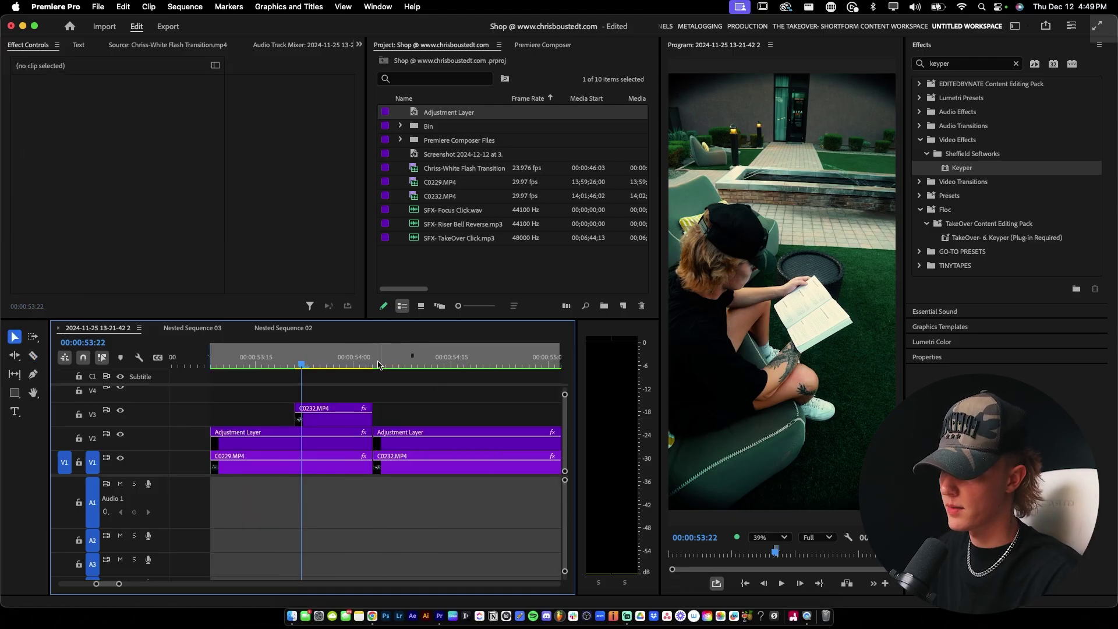
Step: Apply Keyper to the remaining V3 C0232.MP4 copy
{"action": "left_click", "coordinate": [373, 364]}
{"action": "left_click", "coordinate": [367, 418]}
{"action": "key", "text": "Left"}
{"action": "key", "text": "Left"}
{"action": "key", "text": "Left"}
{"action": "left_click_drag", "start_coordinate": [984, 169], "coordinate": [967, 182]}
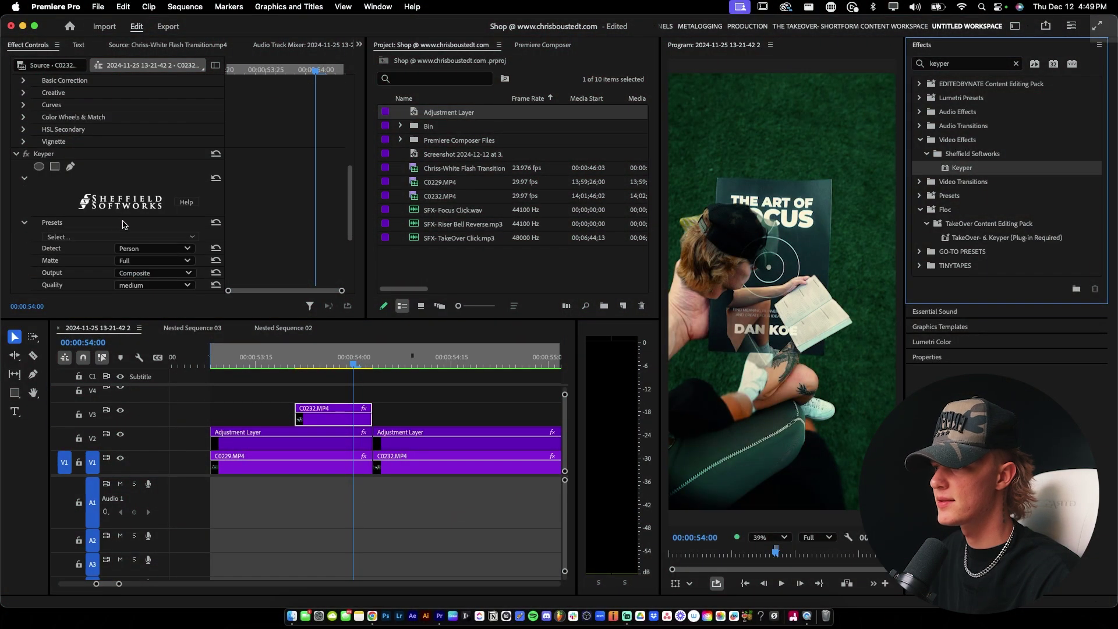
Step: Set Keyper's Detect option to Subject on the V3 C0232.MP4 copy
{"action": "left_click", "coordinate": [151, 273]}
{"action": "left_click", "coordinate": [149, 279]}
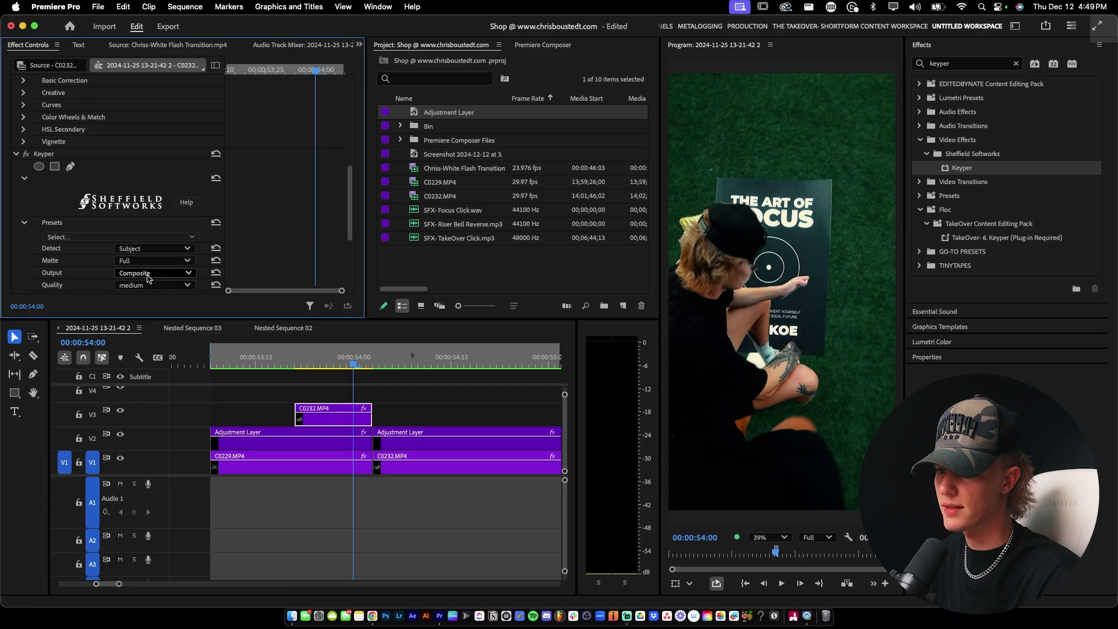
{"action": "scroll", "coordinate": [84, 259], "scroll_direction": "down", "scroll_amount": 3}
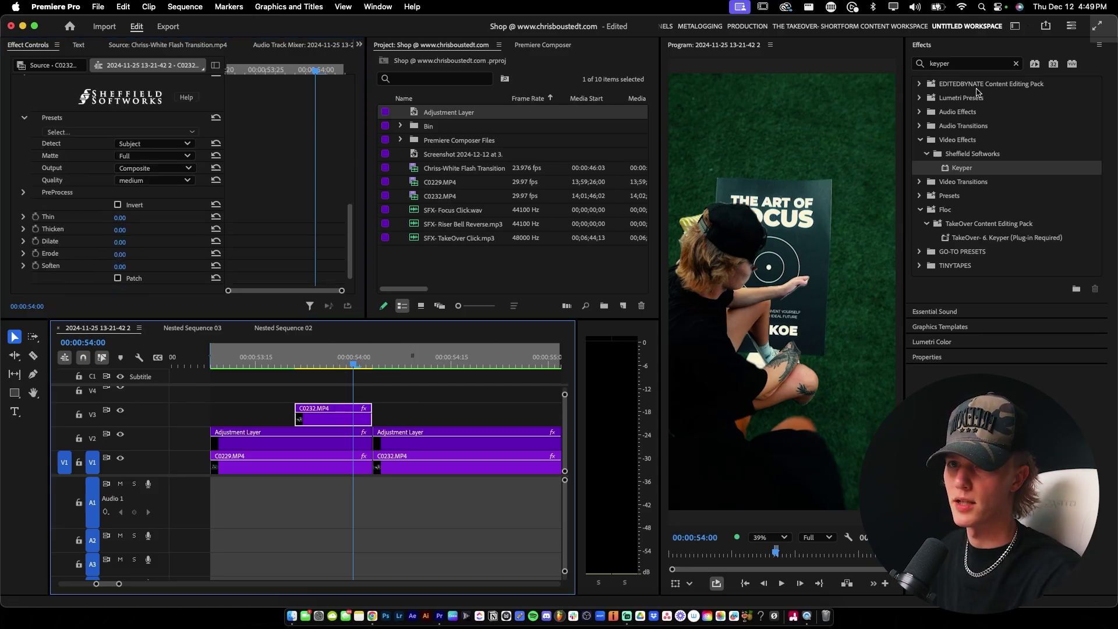
{"action": "left_click", "coordinate": [915, 65]}
Step: Find 'takeover' and drop the TakeOver- 0. Transform w/mo. blur (BLANK) preset onto the V3 C0232 clip
{"action": "type", "text": "takeover"}
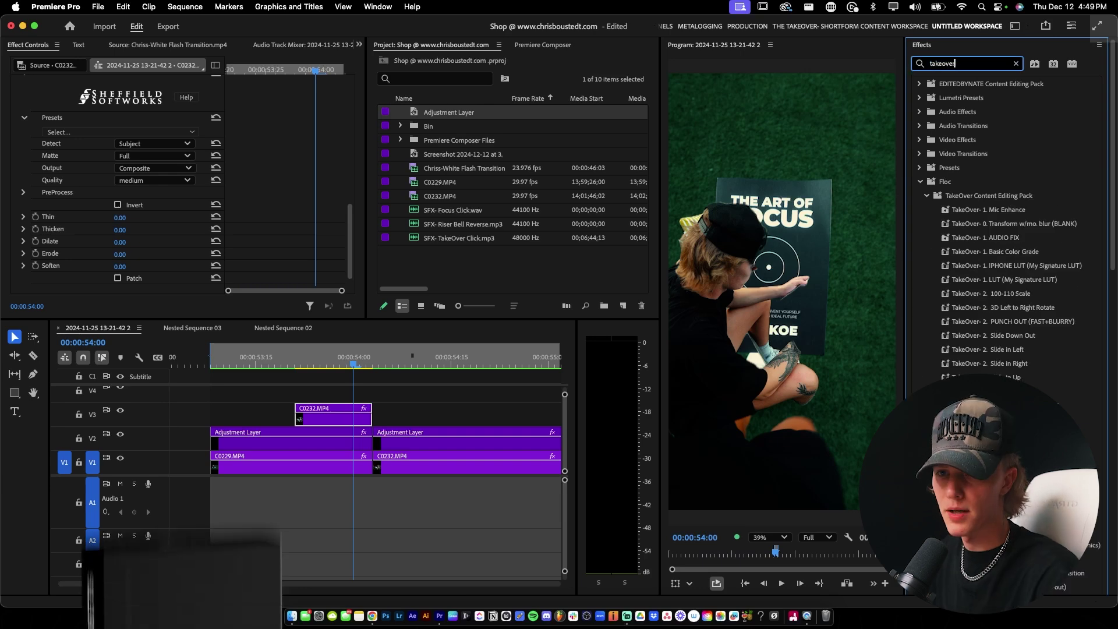
{"action": "scroll", "coordinate": [1110, 245], "scroll_direction": "down", "scroll_amount": 1}
{"action": "scroll", "coordinate": [1111, 244], "scroll_direction": "down", "scroll_amount": 2}
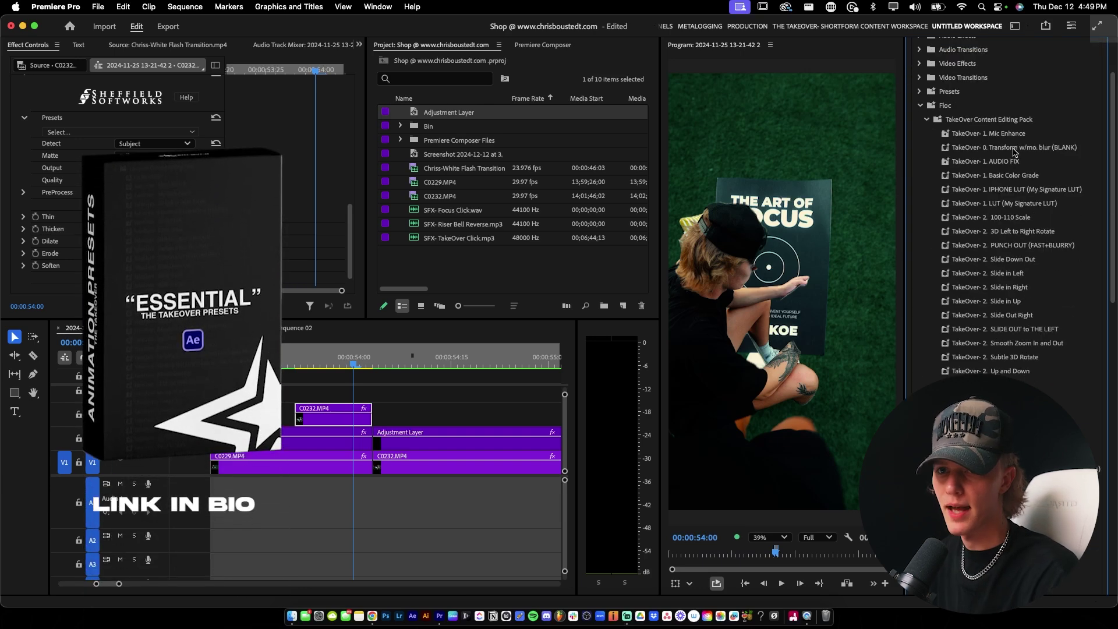
{"action": "left_click_drag", "start_coordinate": [1014, 147], "coordinate": [359, 415]}
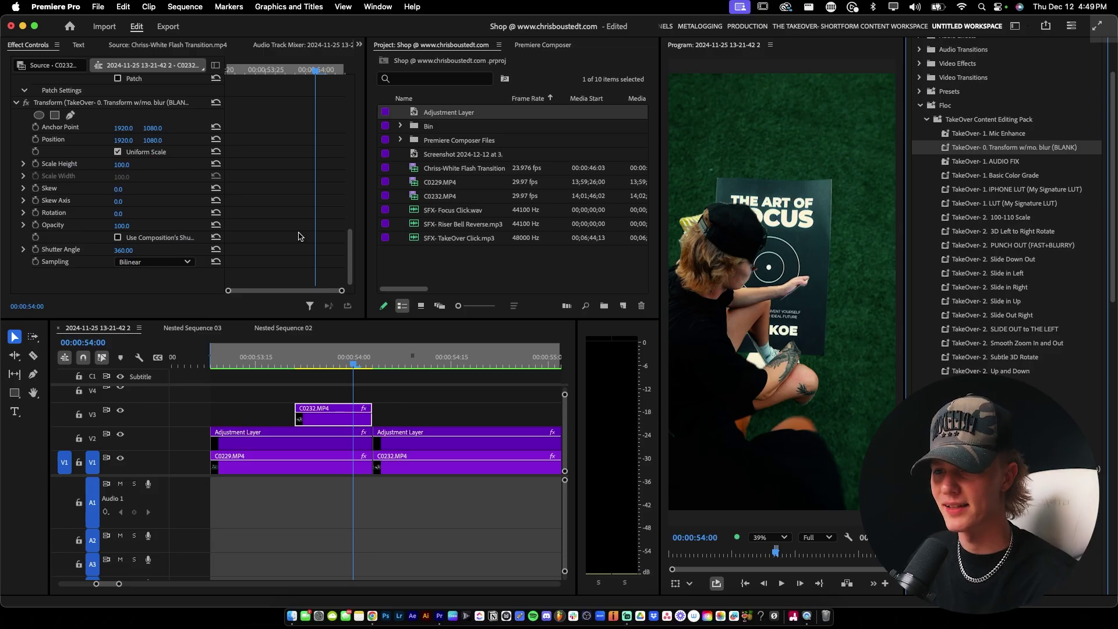
Step: Toggle the preset's match-composition shutter angle option and review its settings
{"action": "left_click", "coordinate": [117, 238]}
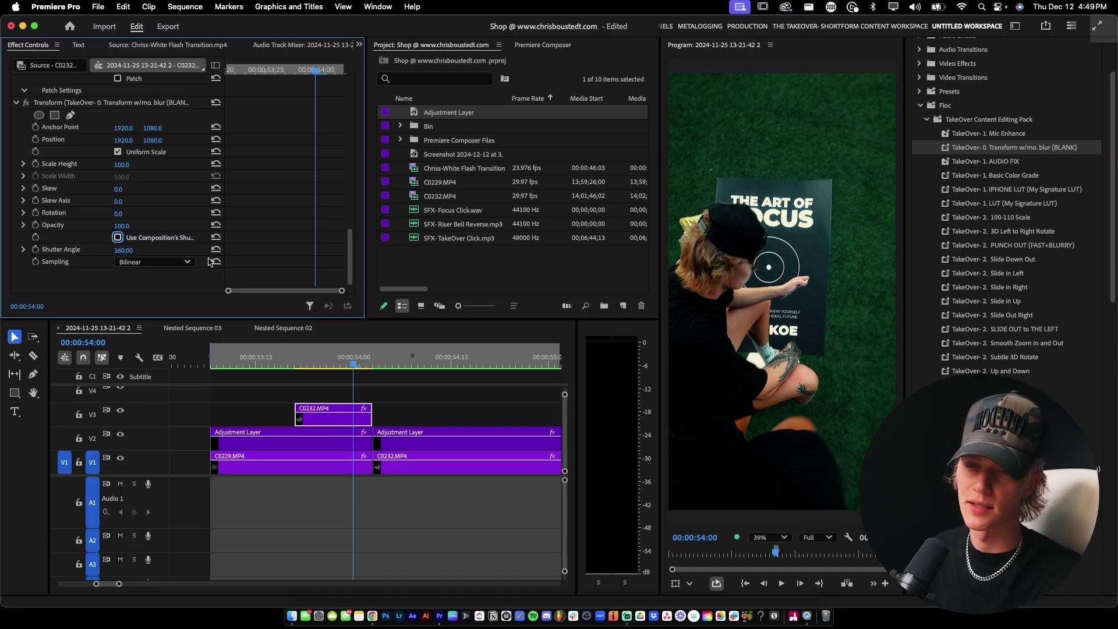
{"action": "scroll", "coordinate": [1115, 182], "scroll_direction": "down", "scroll_amount": 8}
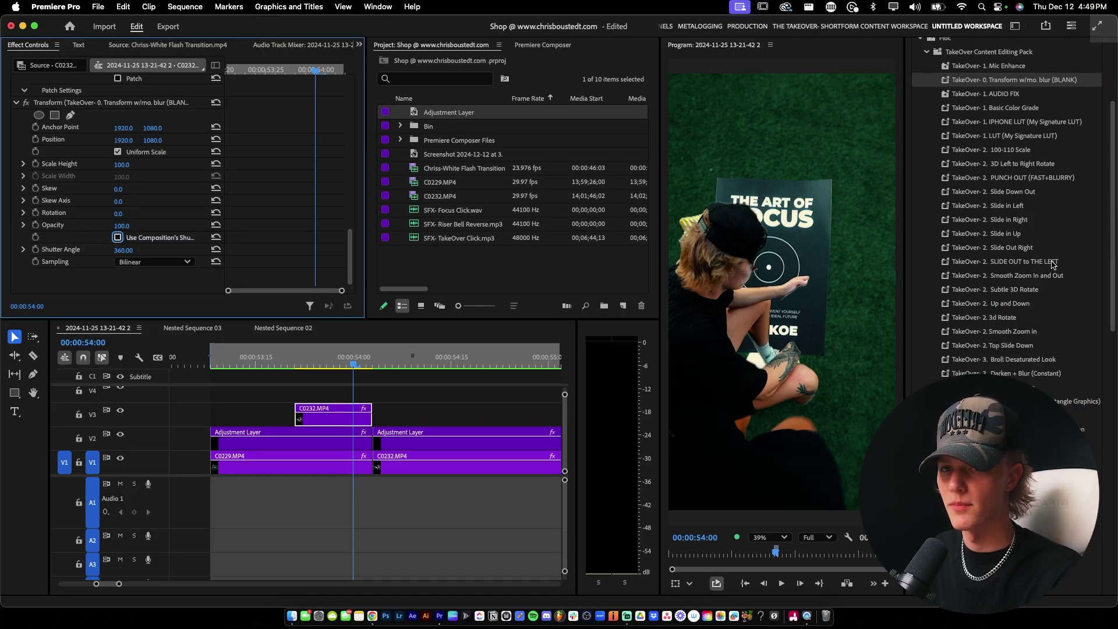
{"action": "scroll", "coordinate": [1116, 224], "scroll_direction": "down", "scroll_amount": 5}
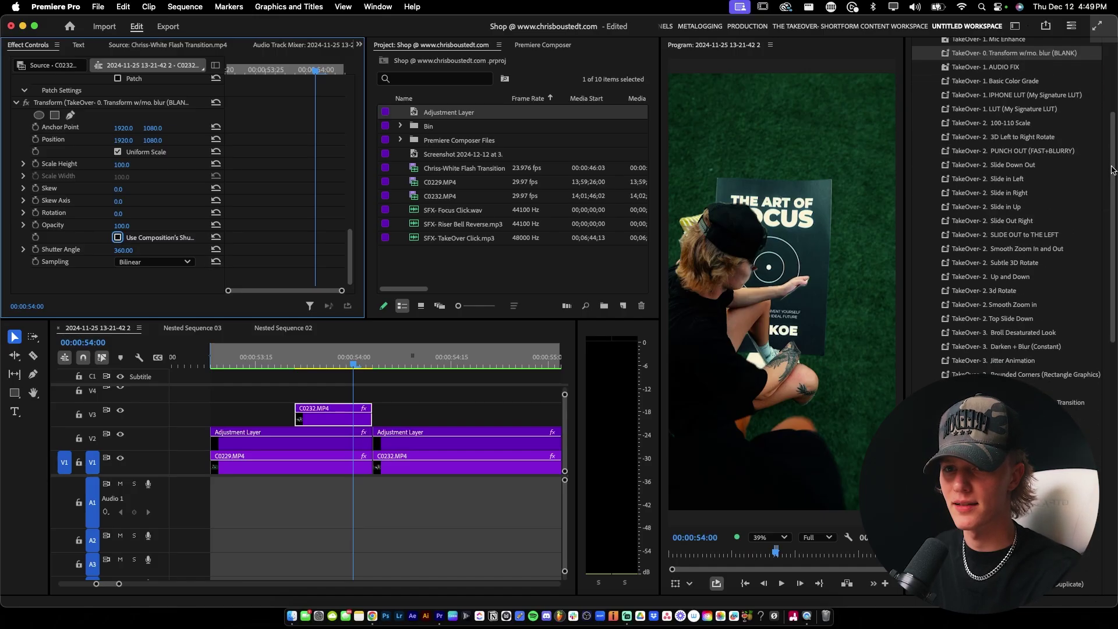
{"action": "scroll", "coordinate": [1116, 284], "scroll_direction": "up", "scroll_amount": 12}
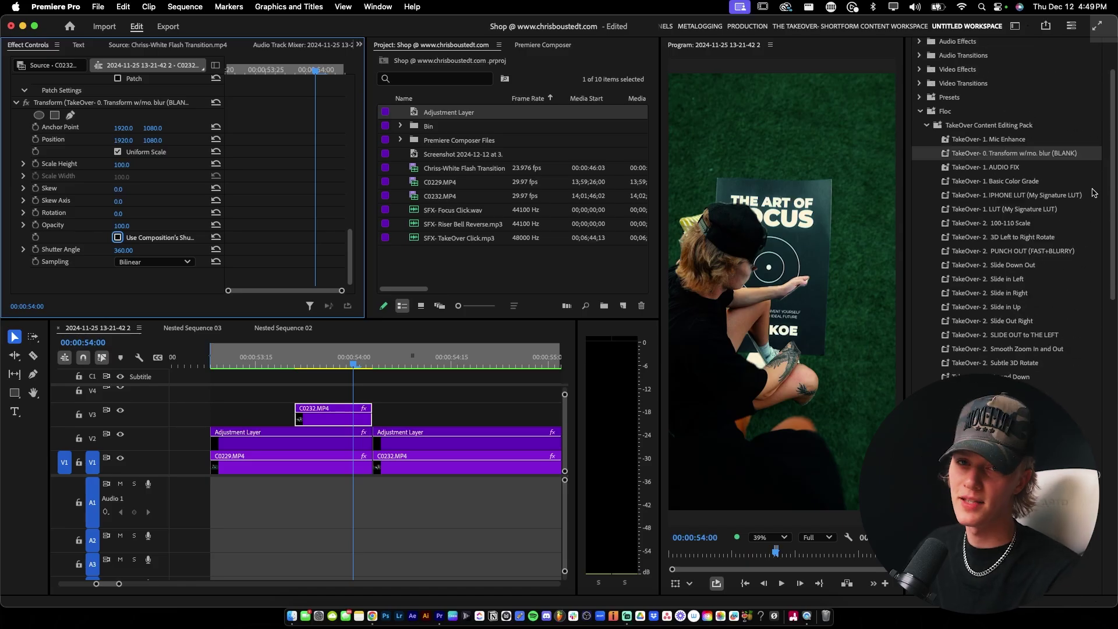
{"action": "scroll", "coordinate": [1115, 162], "scroll_direction": "down", "scroll_amount": 1}
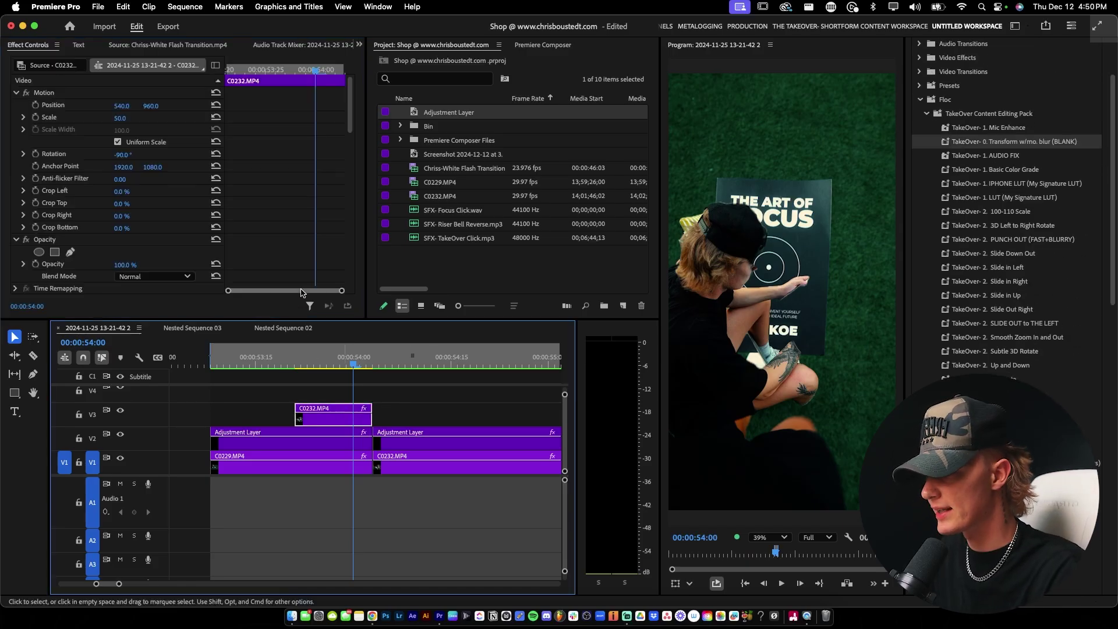
Step: Keyframe the V3 subject's Transform Position to rise out of frame, shifting the keyframe earlier
{"action": "left_click", "coordinate": [332, 417]}
{"action": "scroll", "coordinate": [260, 207], "scroll_direction": "down", "scroll_amount": 10}
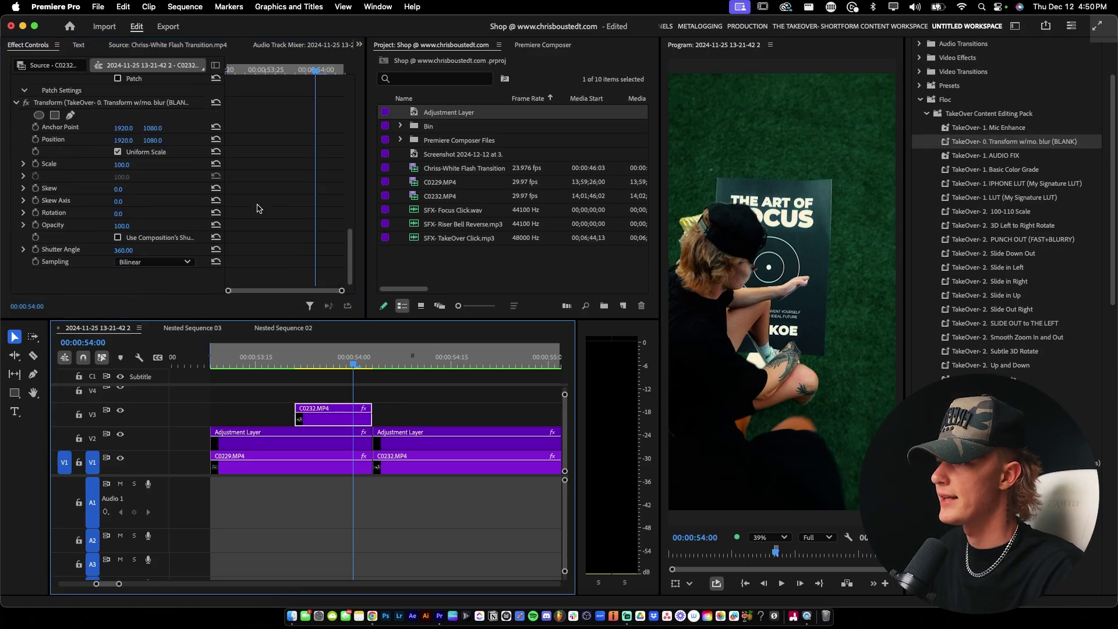
{"action": "left_click", "coordinate": [36, 140]}
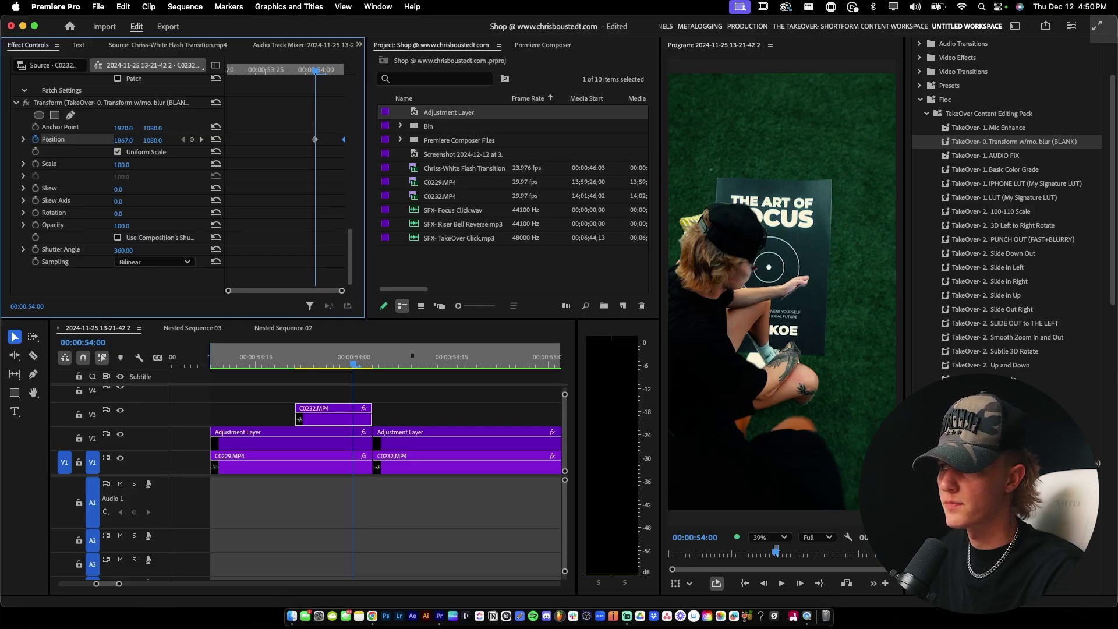
{"action": "left_click_drag", "start_coordinate": [123, 140], "coordinate": [127, 141]}
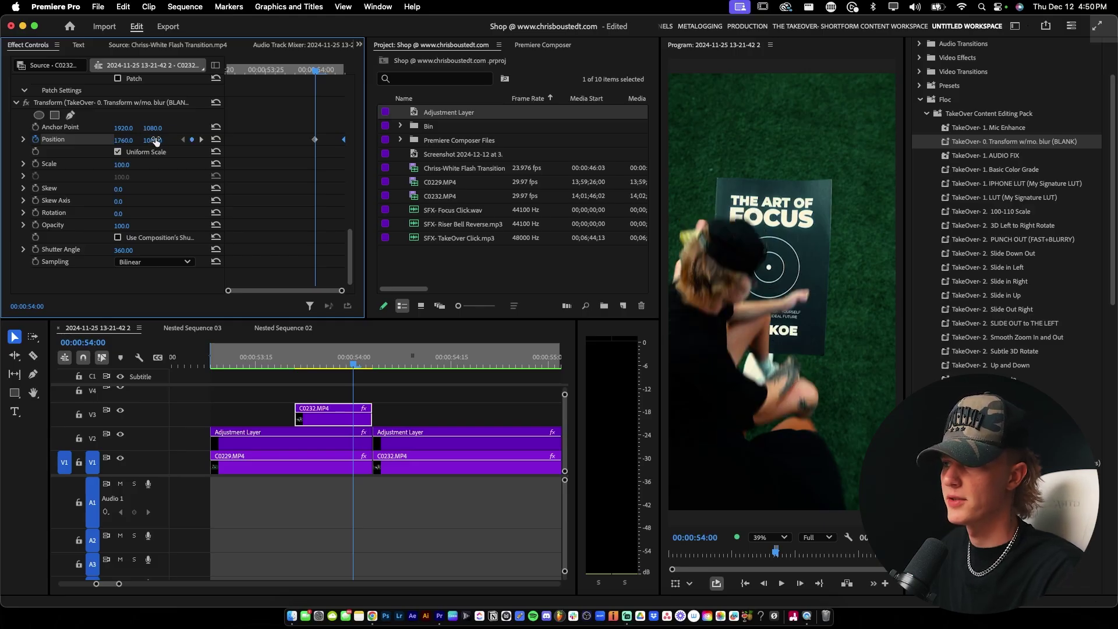
{"action": "key", "text": "super+z"}
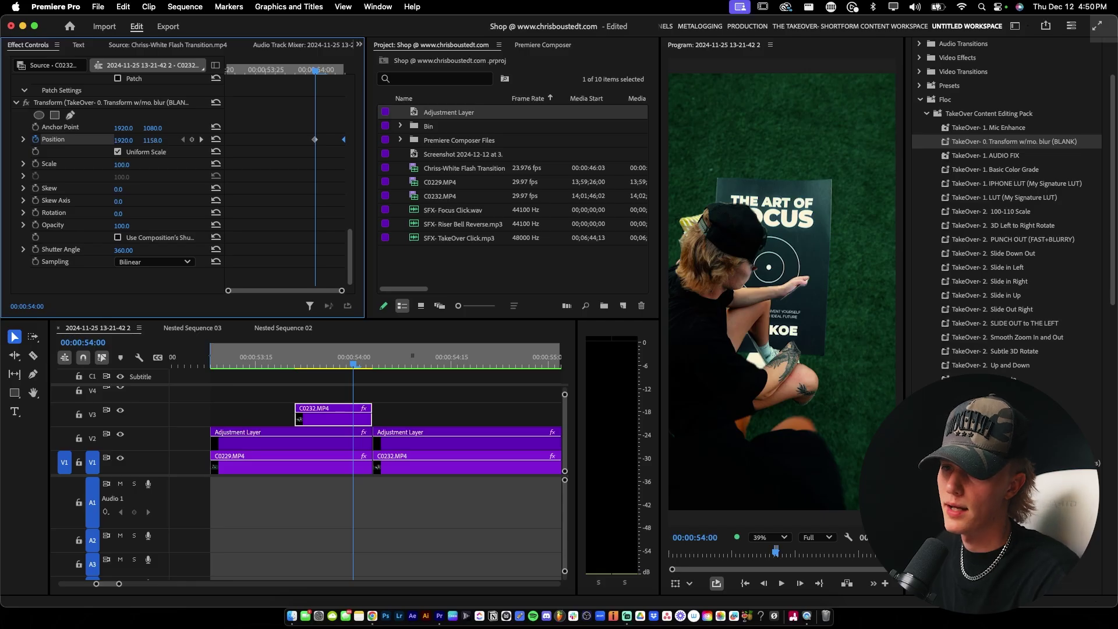
{"action": "key", "text": "super+z"}
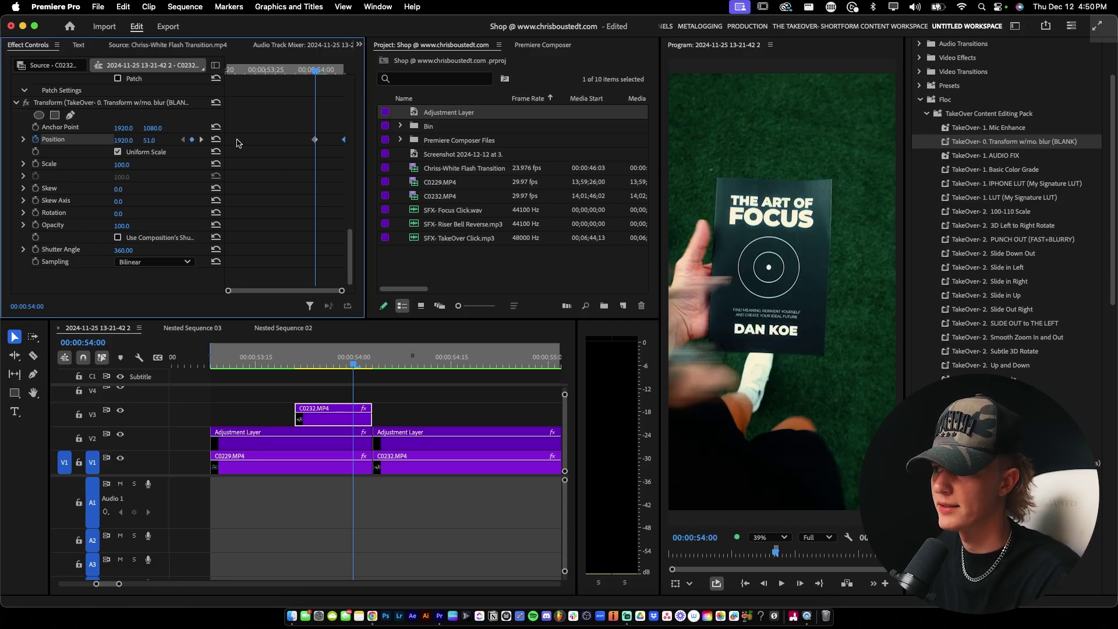
{"action": "left_click_drag", "start_coordinate": [149, 140], "coordinate": [116, 140]}
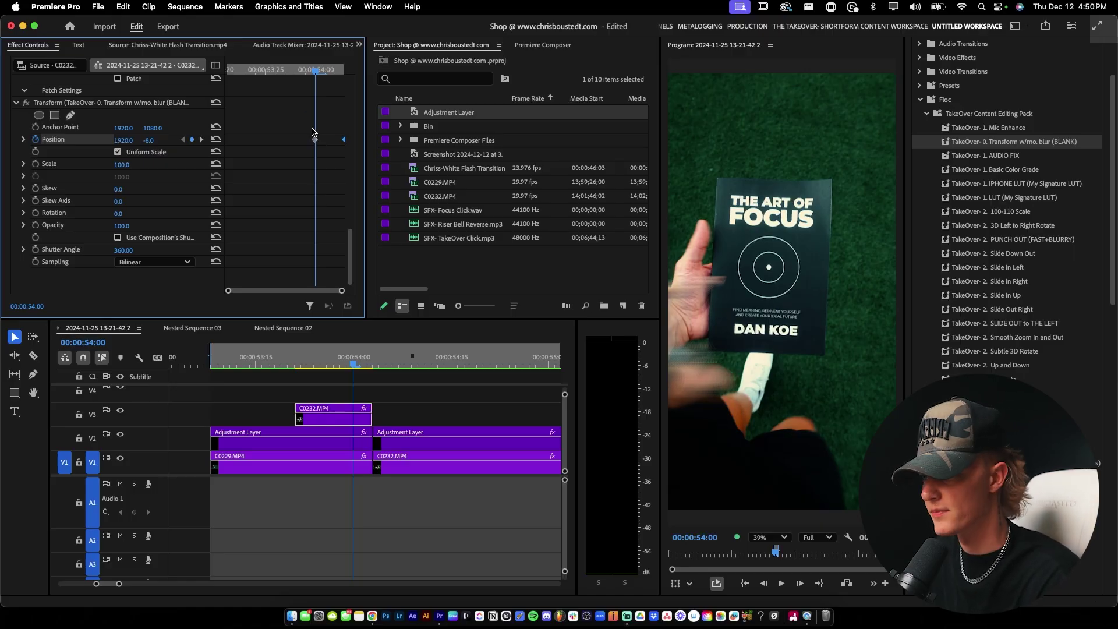
{"action": "left_click_drag", "start_coordinate": [314, 132], "coordinate": [274, 137]}
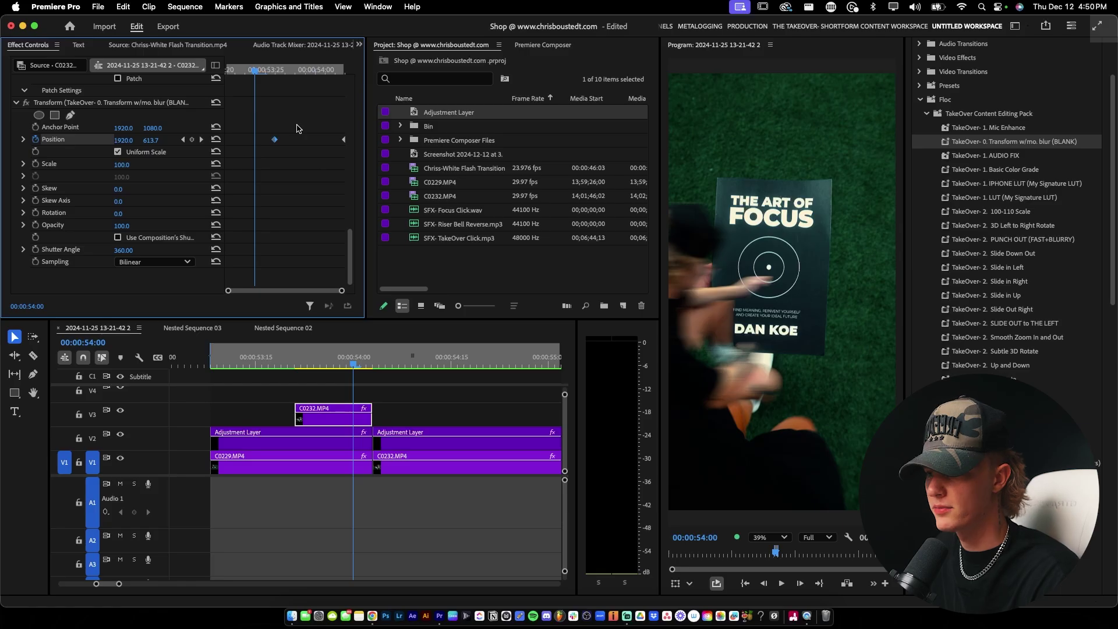
Step: Review the whip, then push the subject to Position Y -688 at 53:27
{"action": "key", "text": "space"}
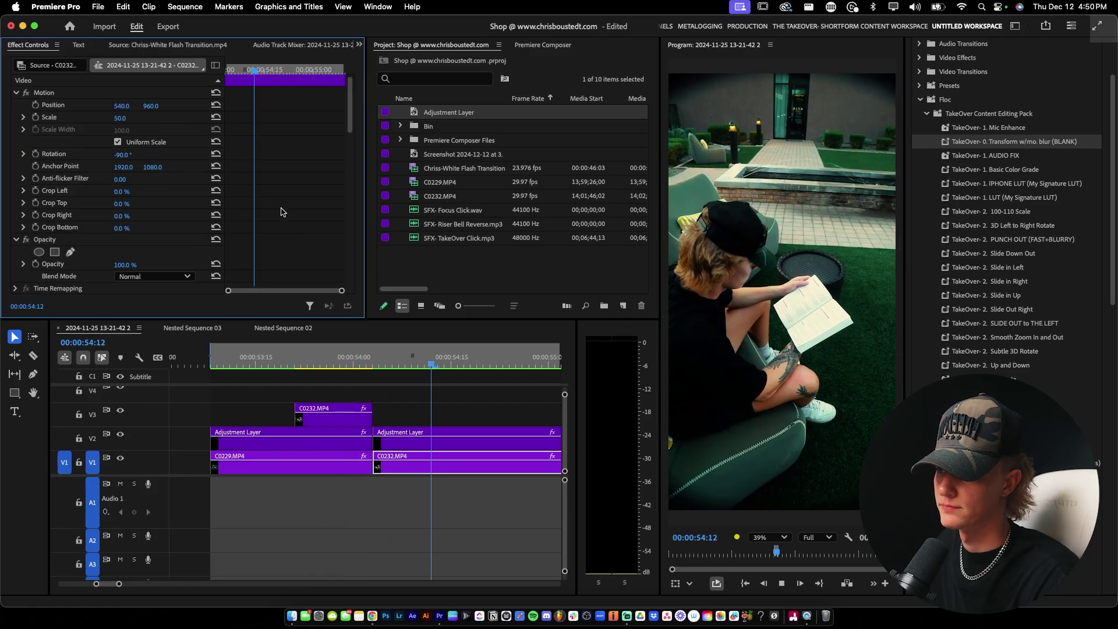
{"action": "left_click", "coordinate": [291, 464]}
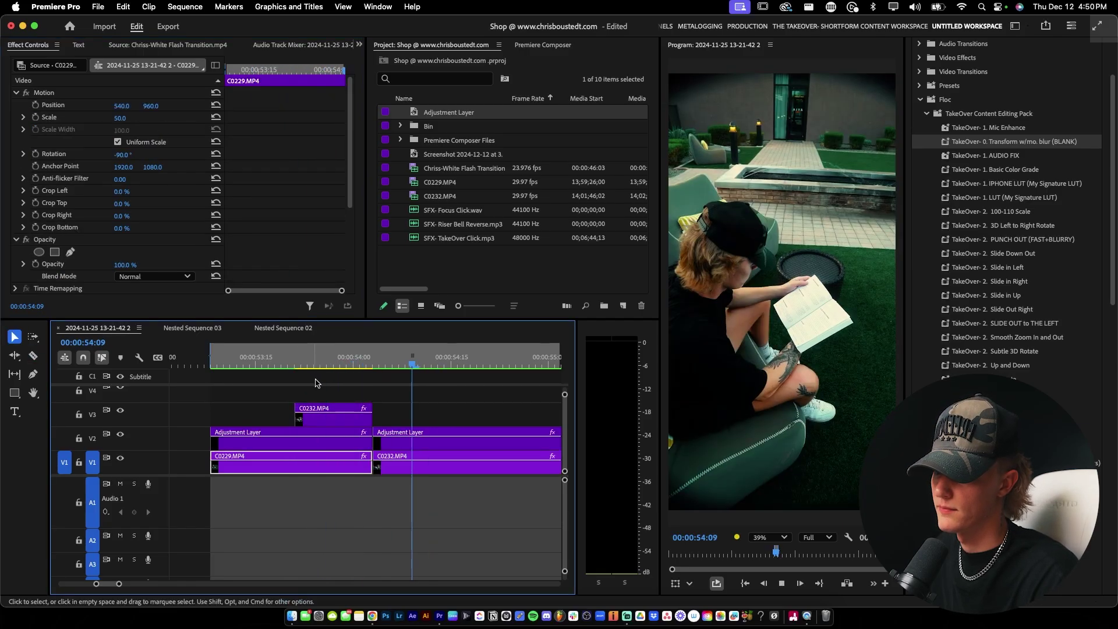
{"action": "left_click", "coordinate": [333, 364]}
{"action": "left_click", "coordinate": [332, 409]}
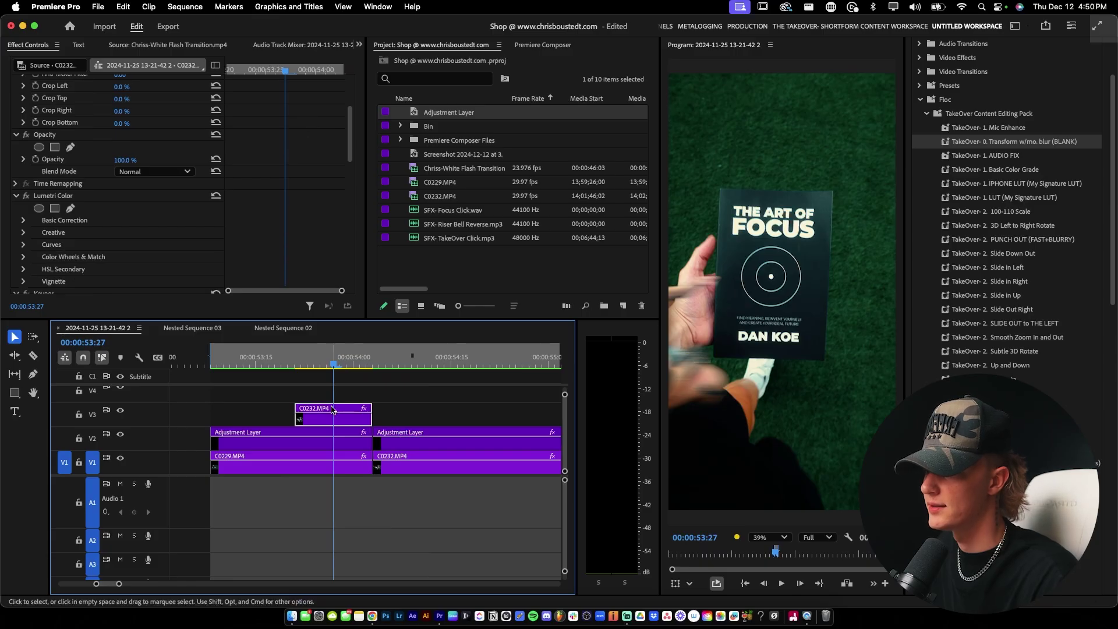
{"action": "scroll", "coordinate": [292, 166], "scroll_direction": "up", "scroll_amount": 2}
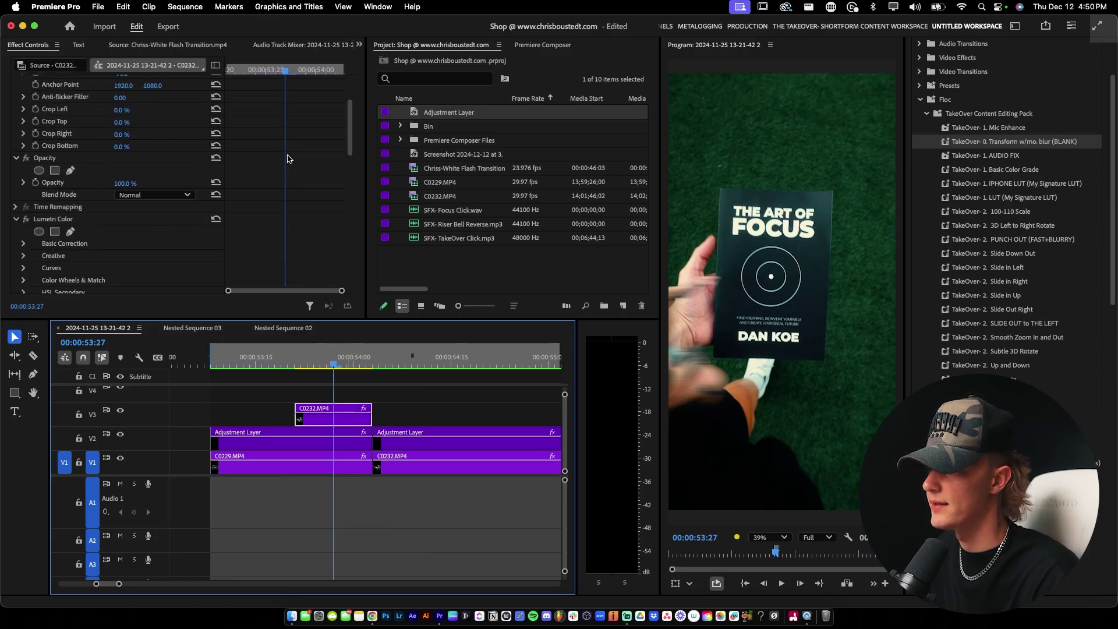
{"action": "scroll", "coordinate": [287, 159], "scroll_direction": "down", "scroll_amount": 10}
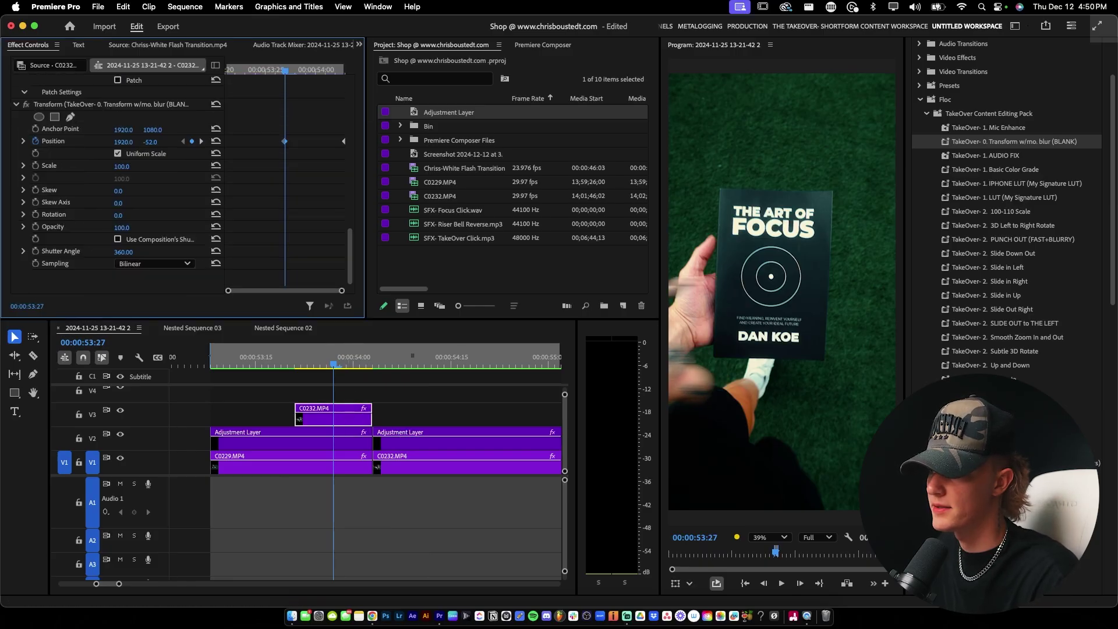
{"action": "left_click_drag", "start_coordinate": [155, 143], "coordinate": [154, 142]}
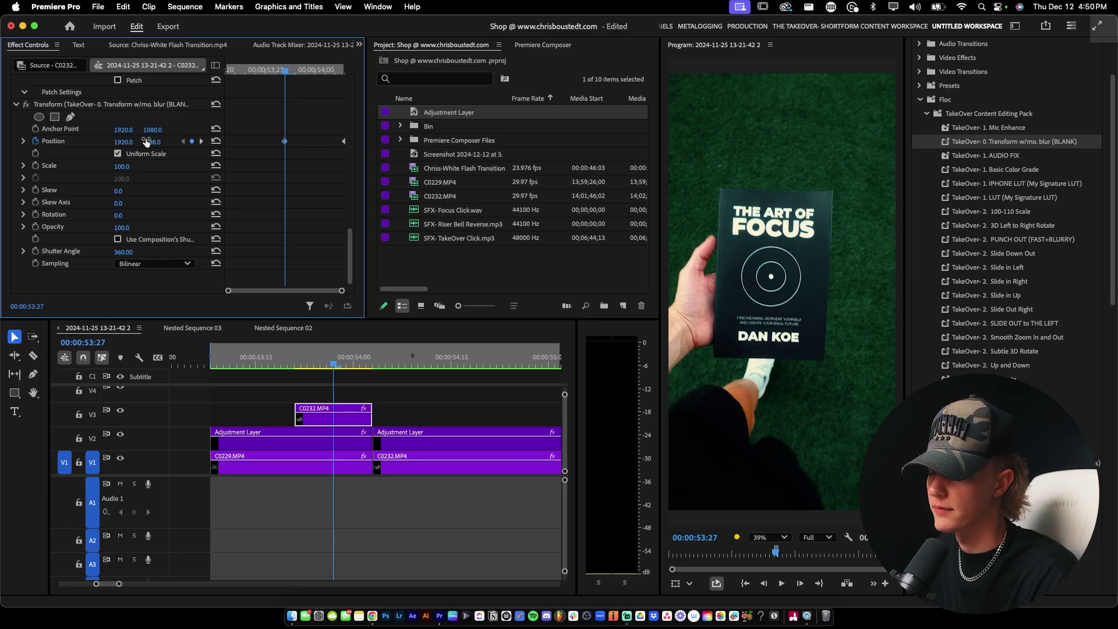
Step: Make both position keyframes Bezier with Ease and expand the Position velocity graph
{"action": "right_click", "coordinate": [284, 142]}
{"action": "mouse_move", "coordinate": [330, 248]}
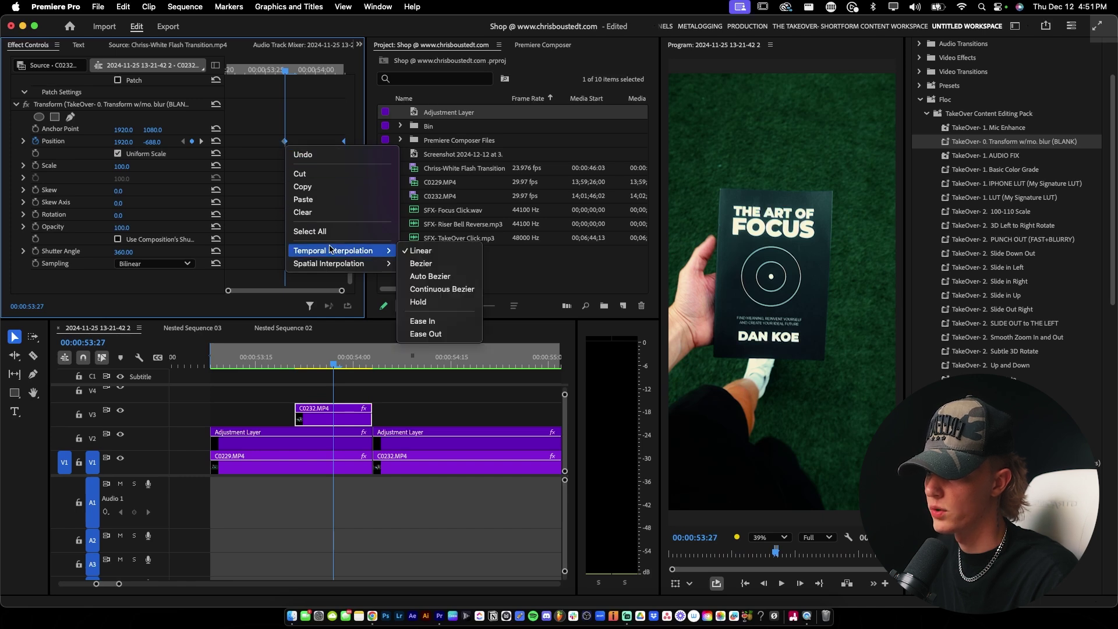
{"action": "left_click", "coordinate": [442, 263]}
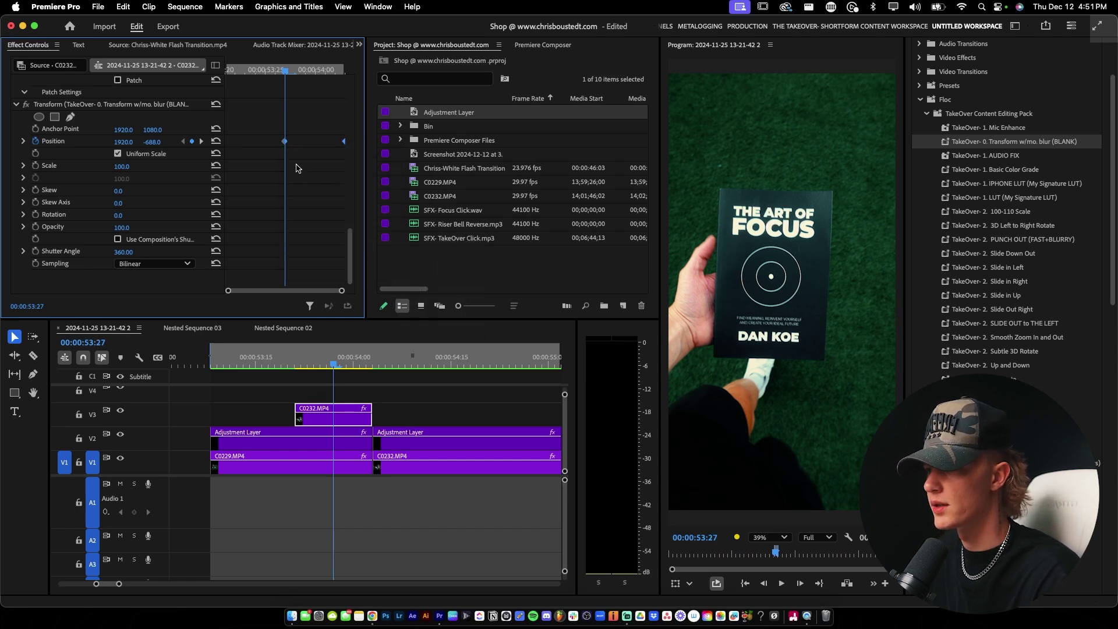
{"action": "right_click", "coordinate": [285, 142]}
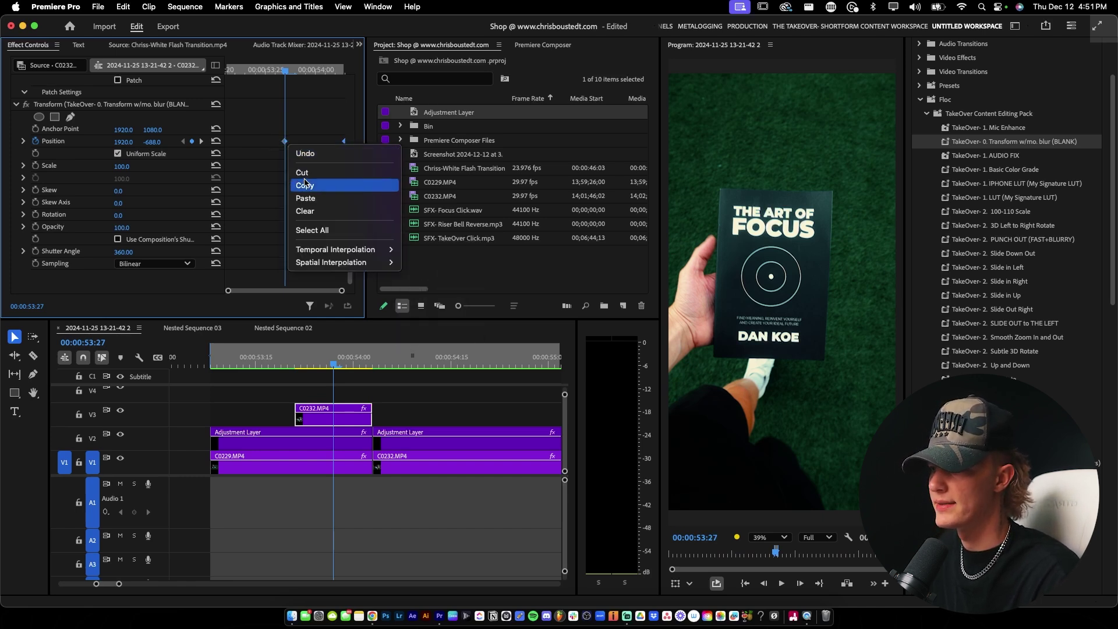
{"action": "left_click", "coordinate": [336, 236]}
{"action": "left_click", "coordinate": [23, 142]}
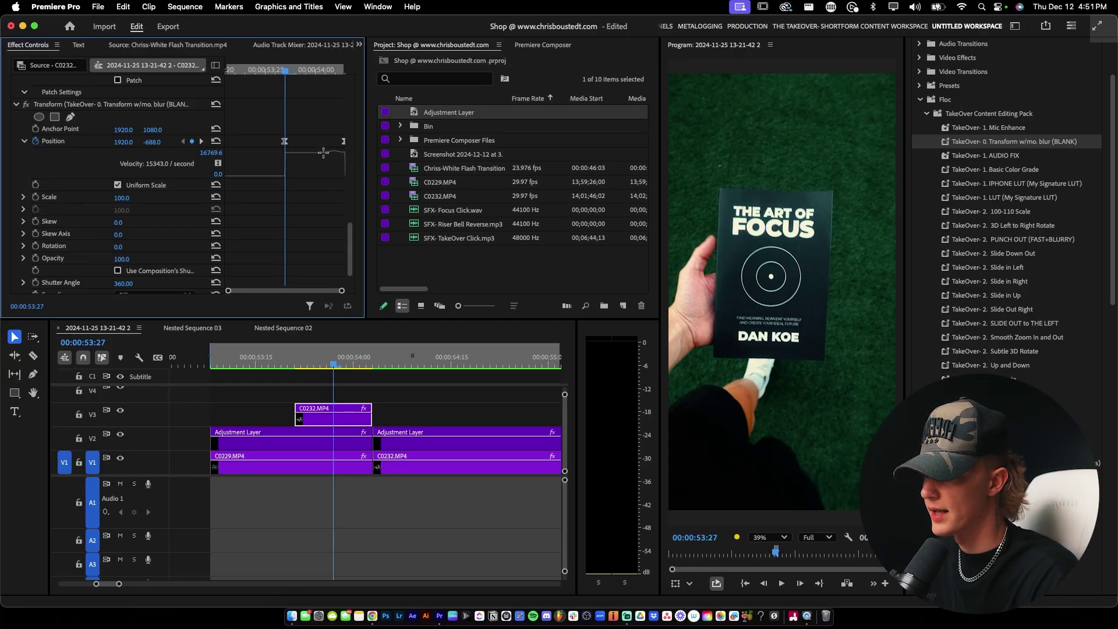
{"action": "left_click", "coordinate": [255, 362]}
Step: Play the whip transition from 53:15 to 54:13 and zoom the timeline out
{"action": "key", "text": "space"}
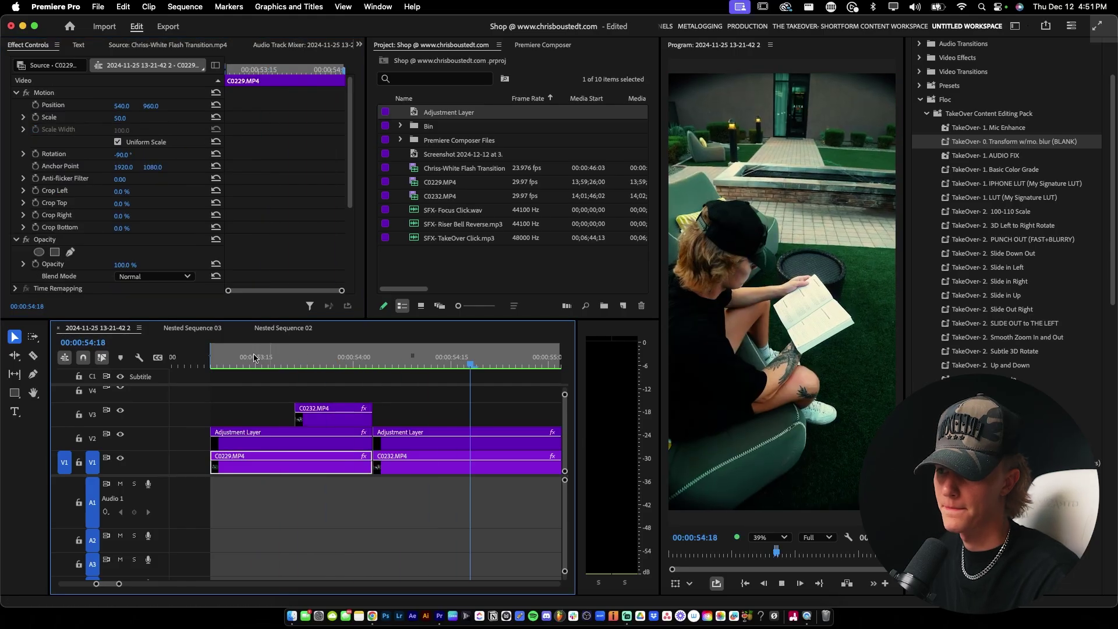
{"action": "key", "text": "space"}
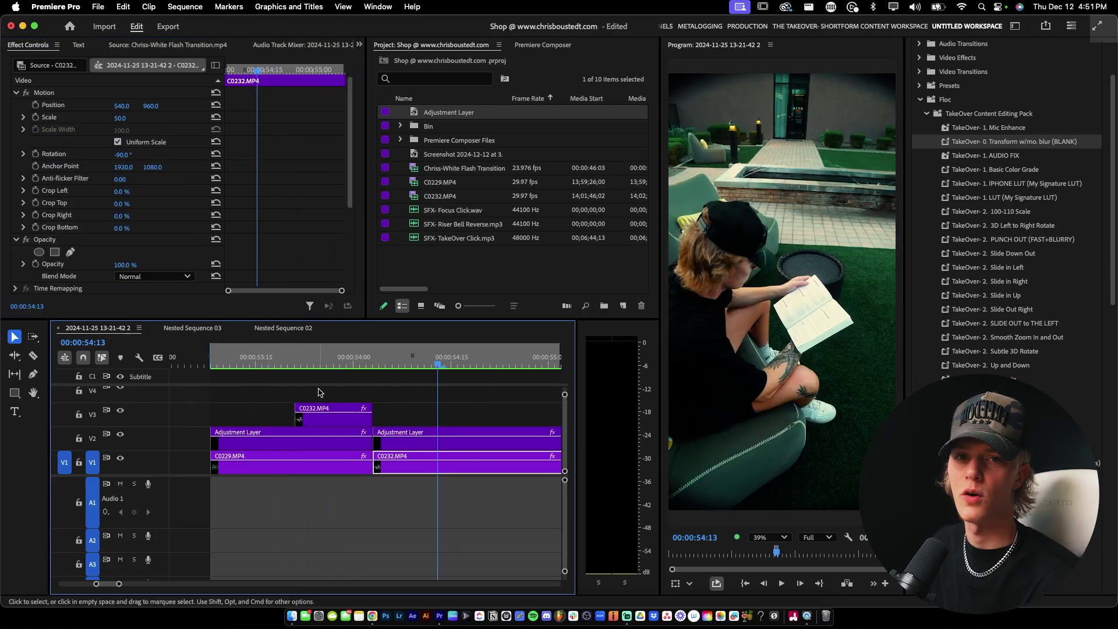
{"action": "scroll", "coordinate": [319, 392], "scroll_direction": "down", "scroll_amount": 2, "text": "alt"}
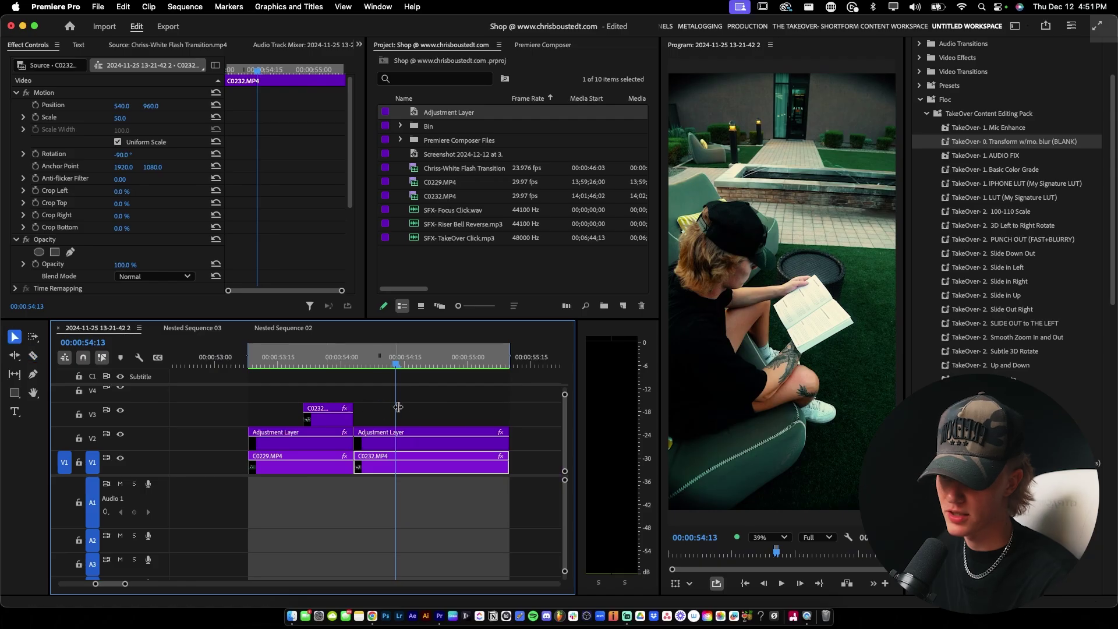